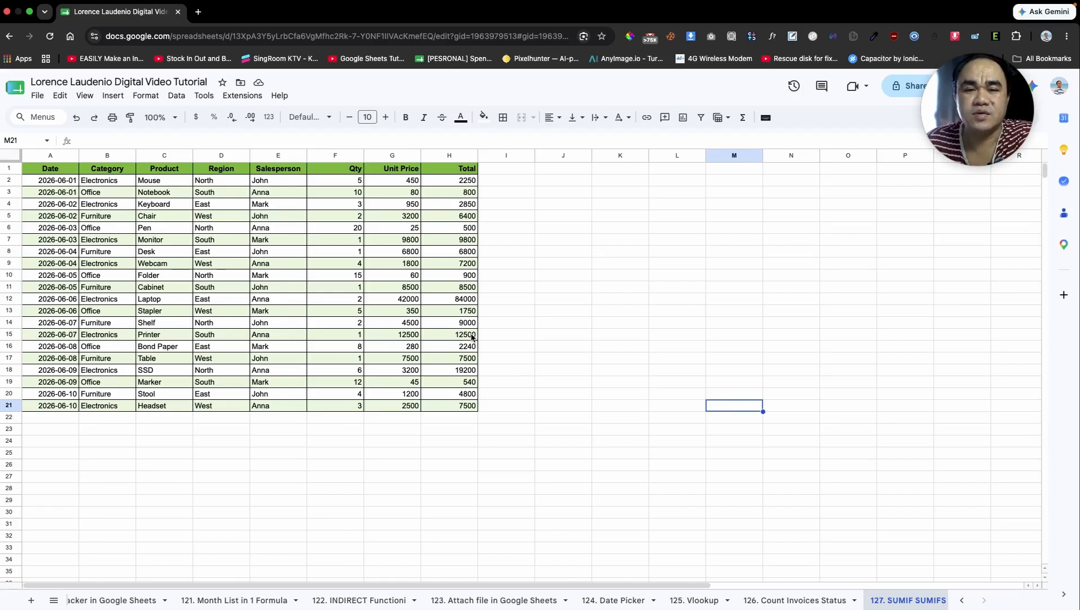
- Label cell J1 "Total Sales for Electronics:" and widen column J to fit the text
left_click(374, 231)
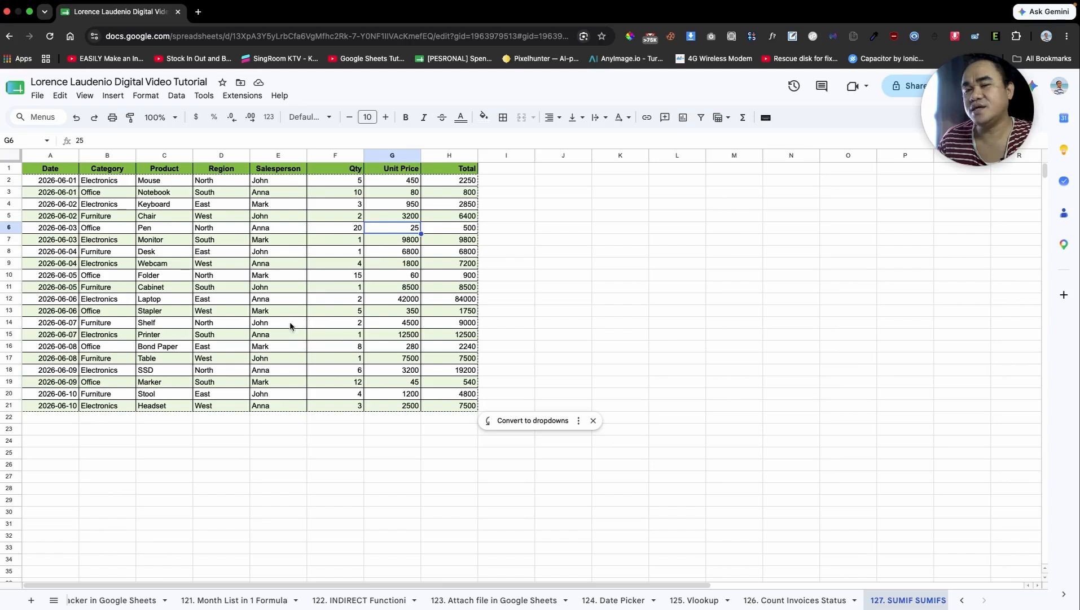
left_click(555, 167)
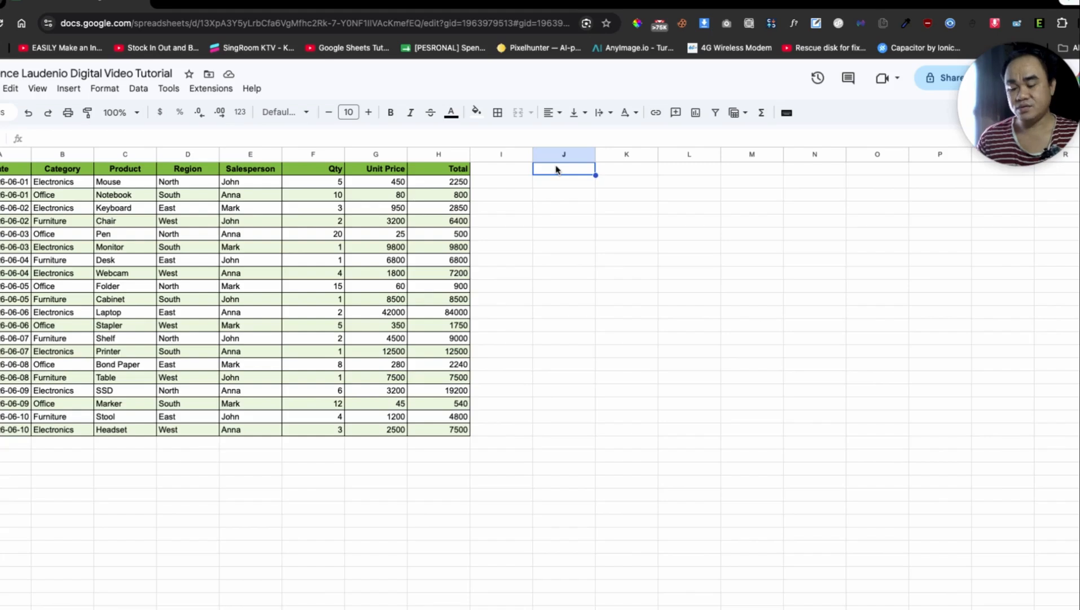
type("Total ")
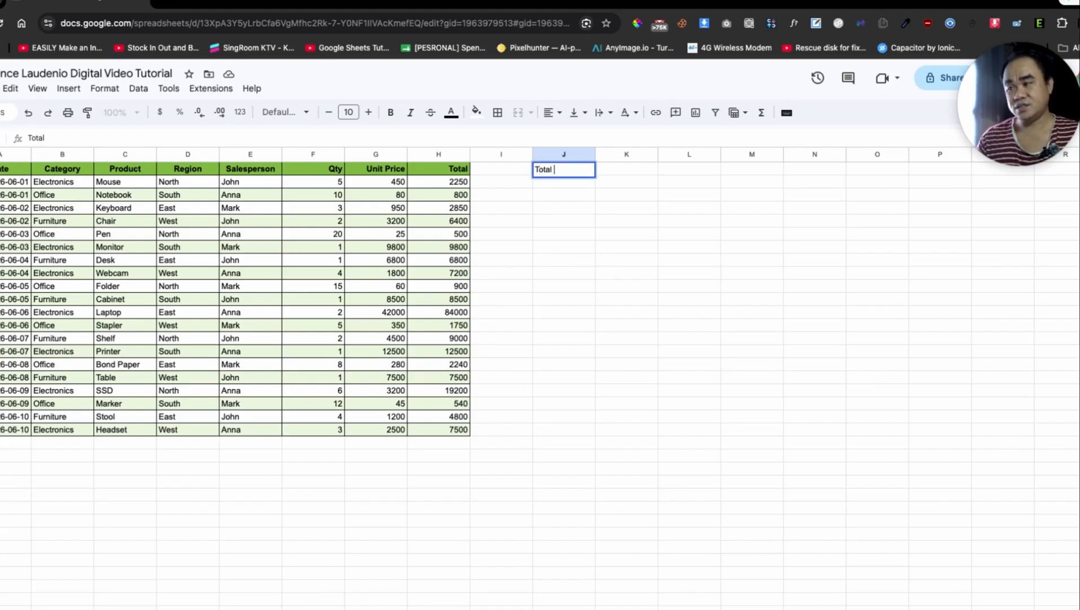
type("Sales ")
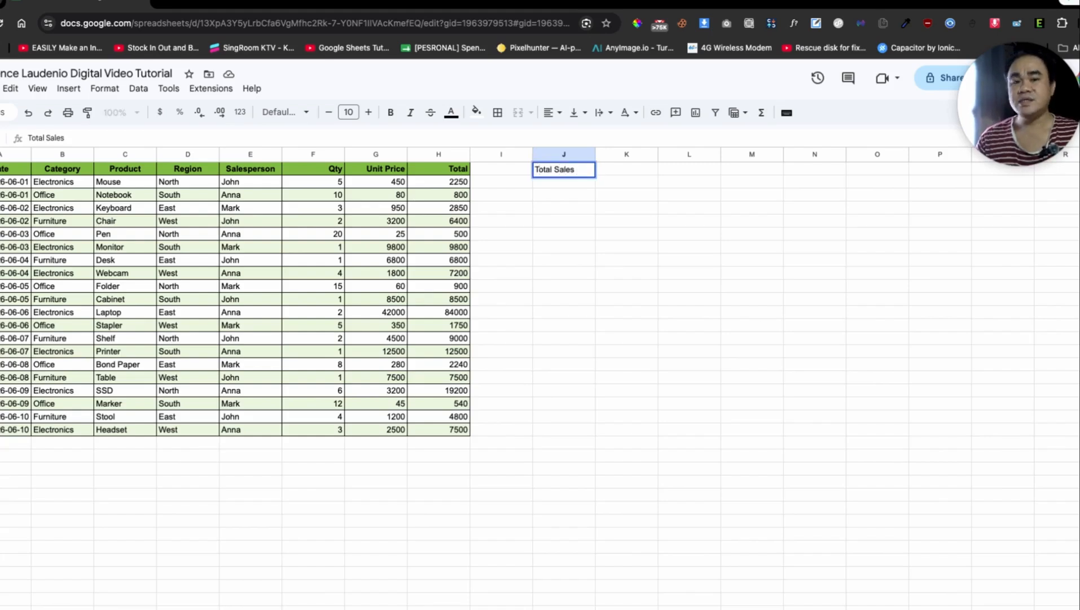
type("for Electo")
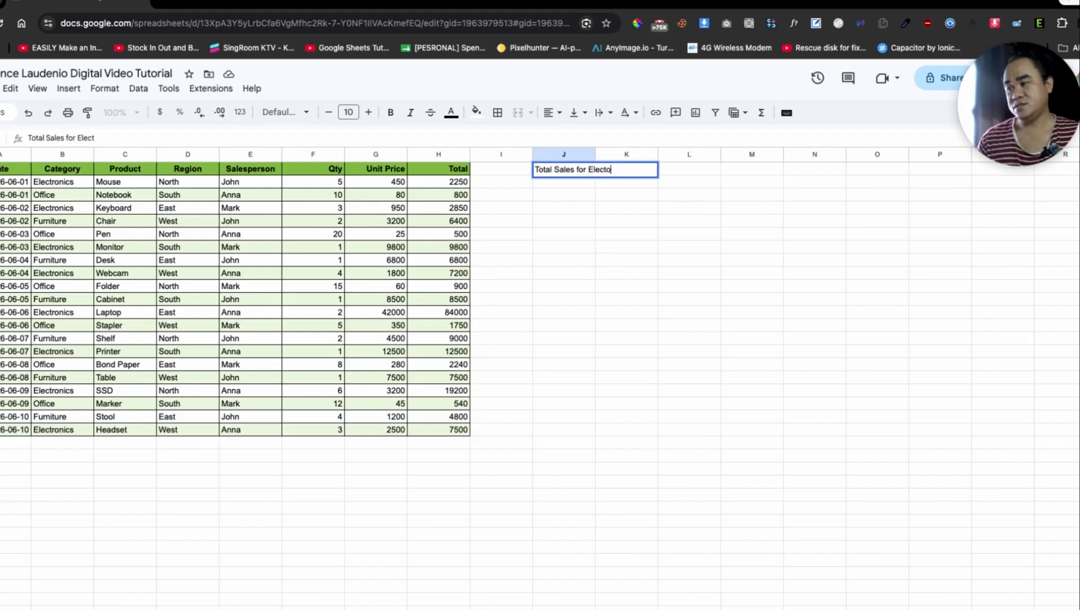
type("ronic")
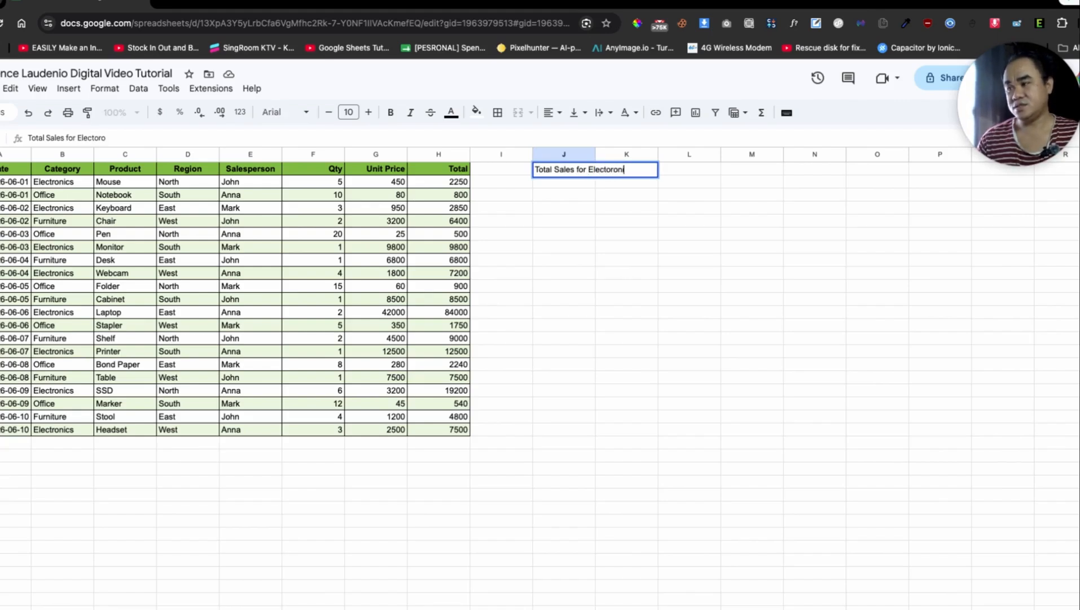
key("BackSpace")
key("BackSpace")
key("BackSpace")
key("BackSpace")
type("r")
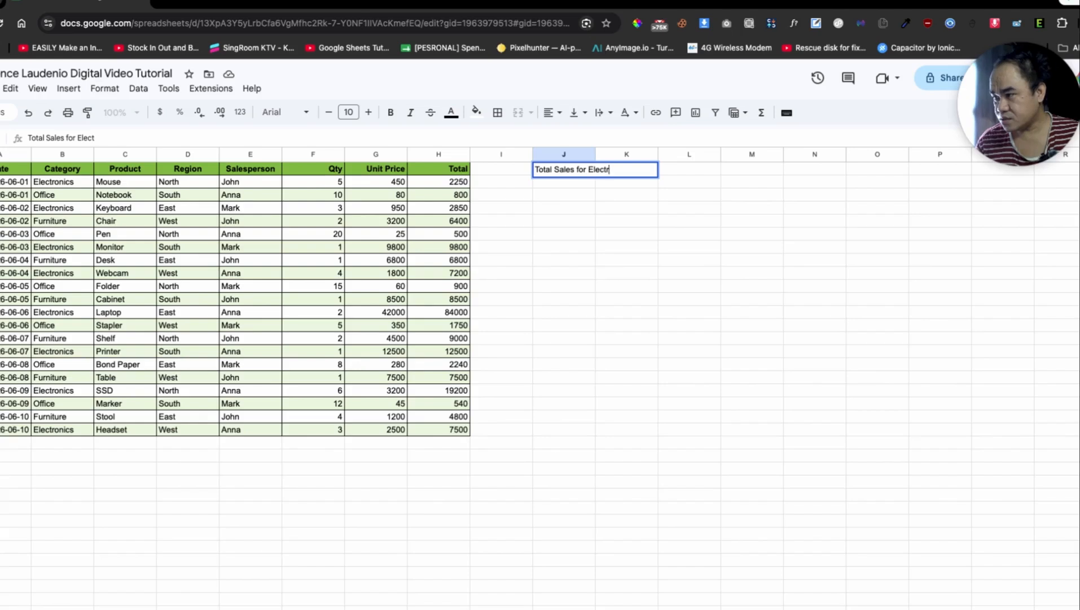
type("onics:")
key("Tab")
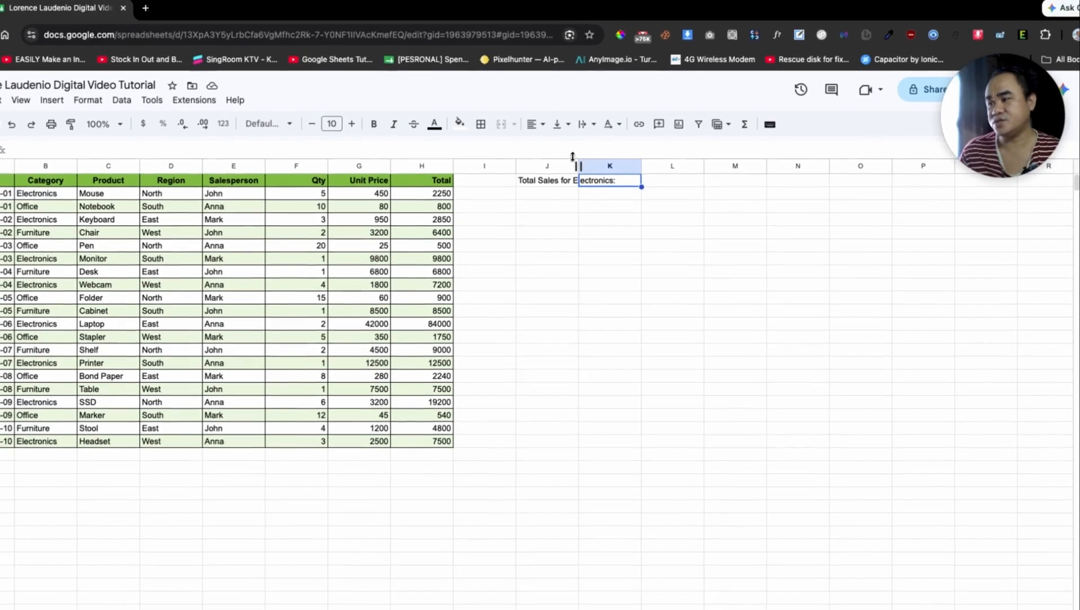
left_click_drag(600, 163, 600, 164)
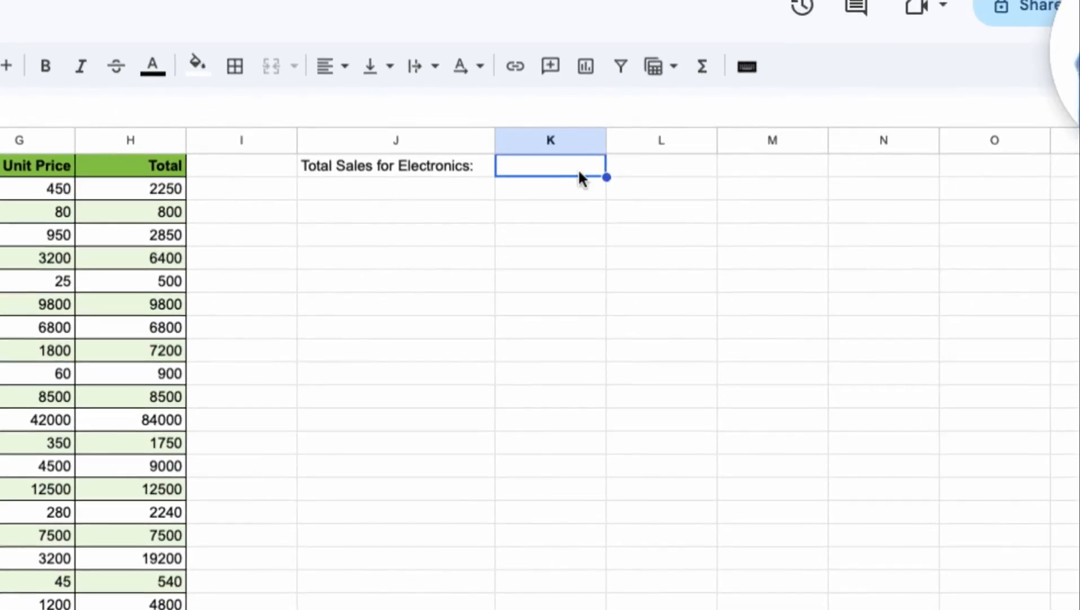
- Enter a SUMIF formula in K1 that matches B2:B21 against "Electonics" and sums H2:H21
type("=sumif")
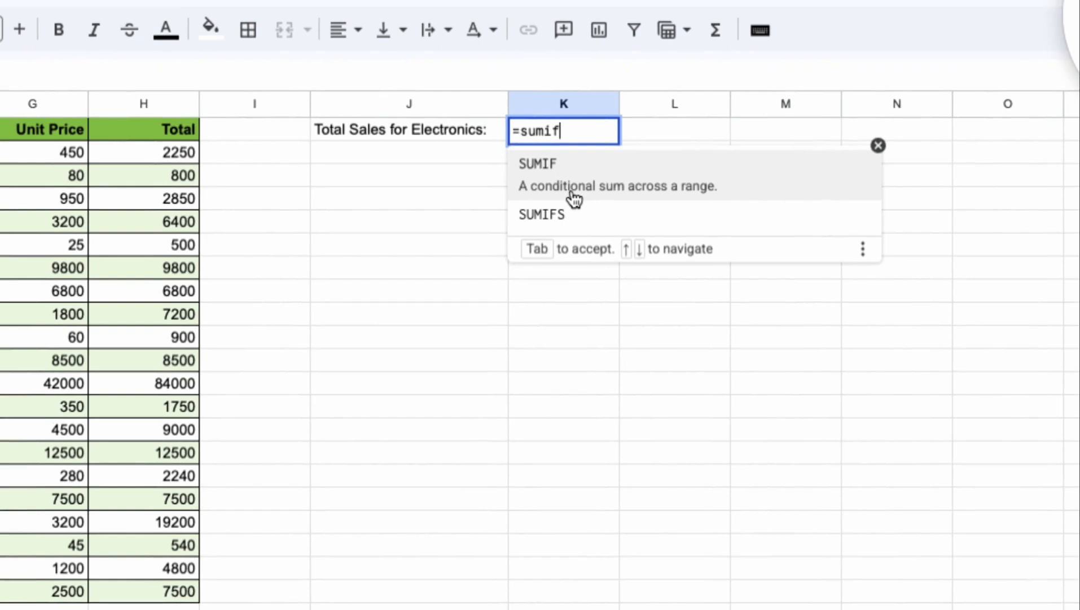
type("(")
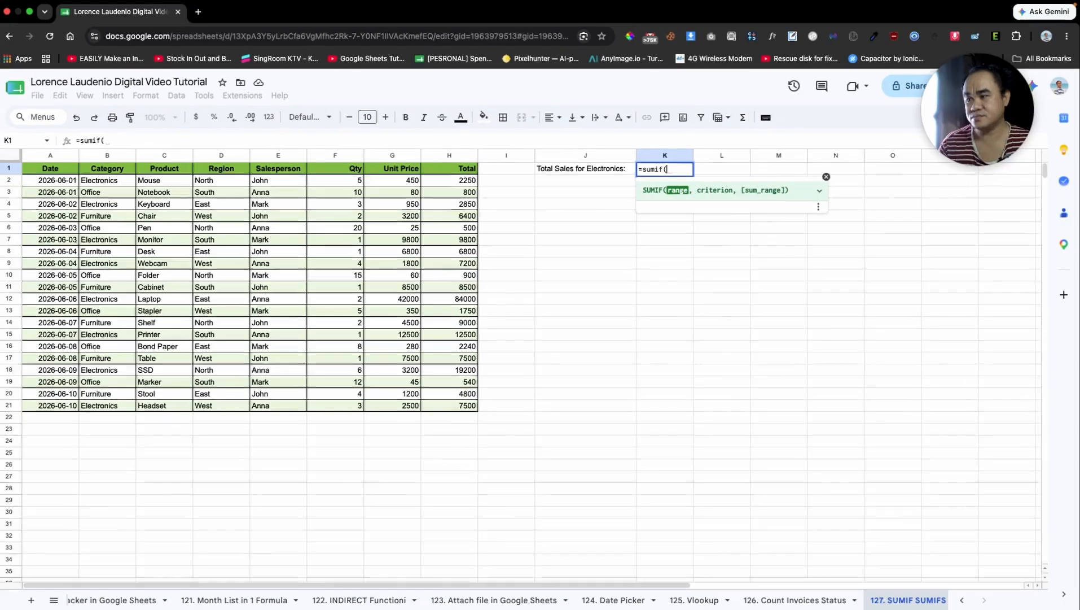
left_click_drag(99, 180, 105, 405)
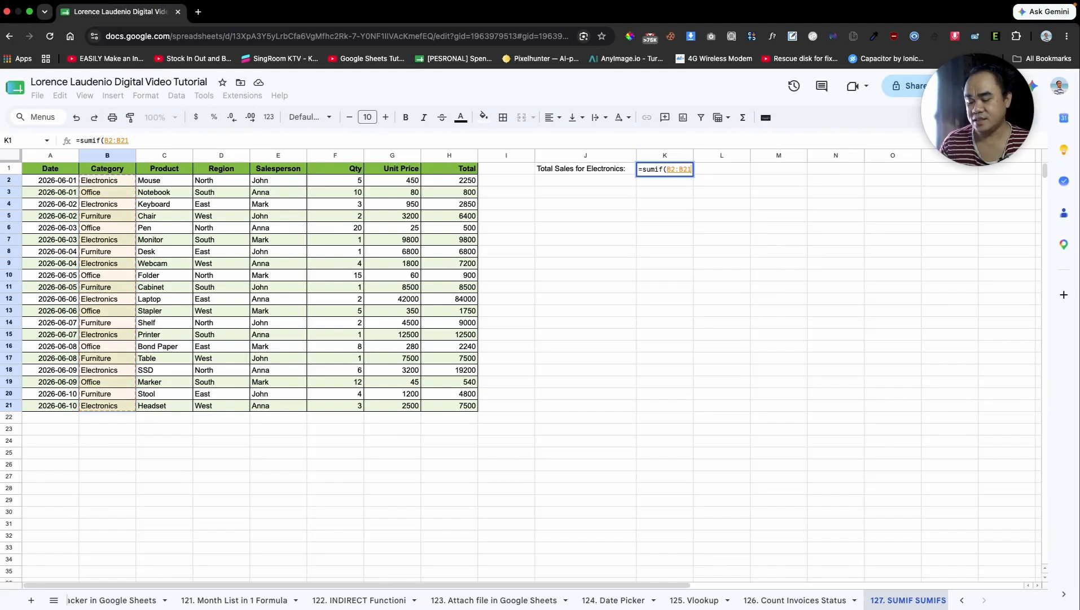
type(",")
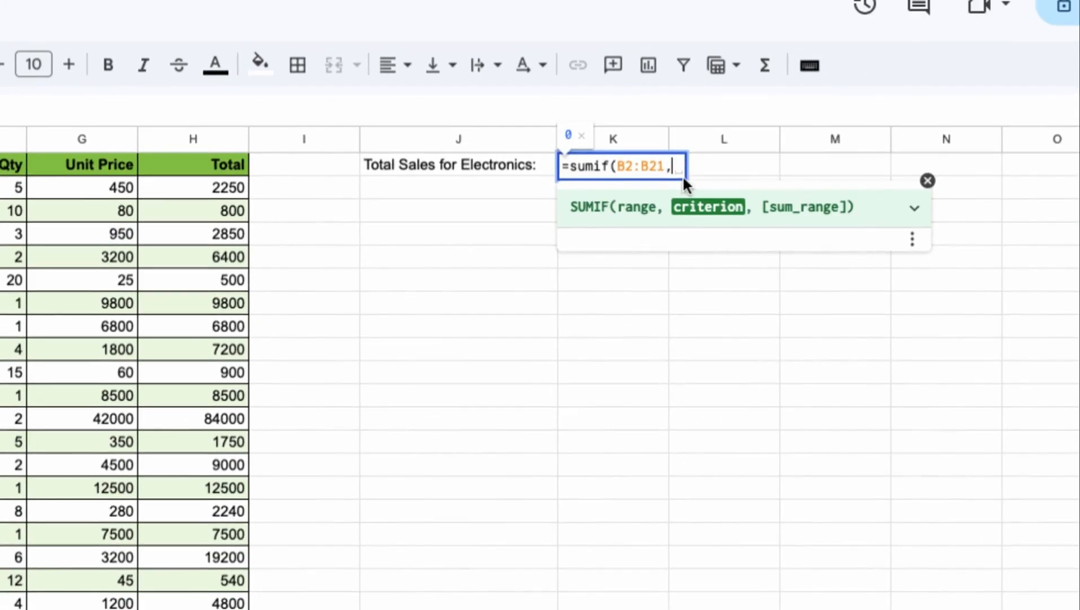
type("\"E")
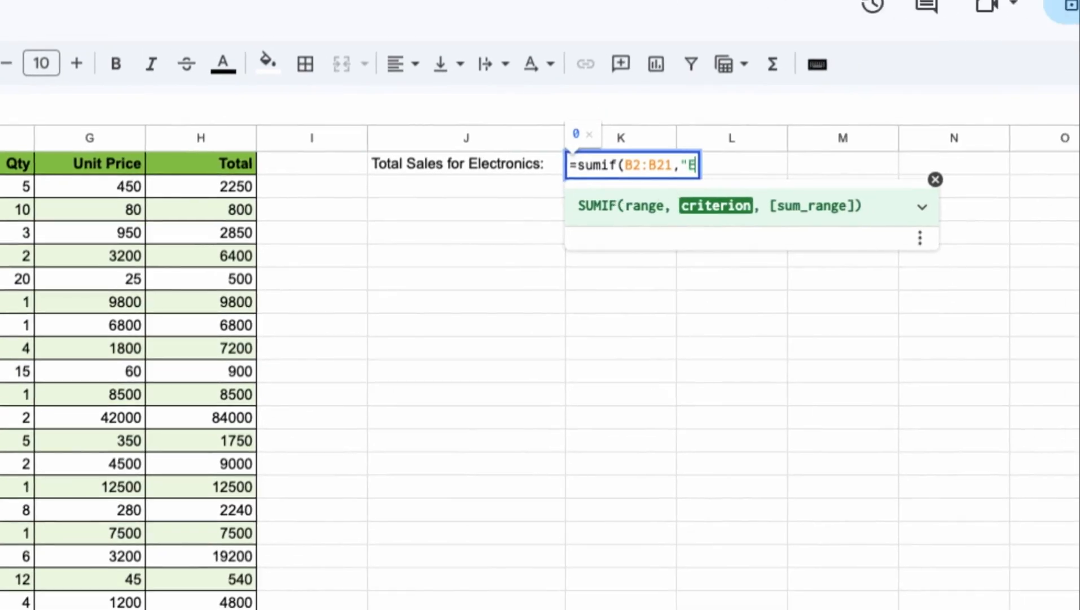
type("lectonic")
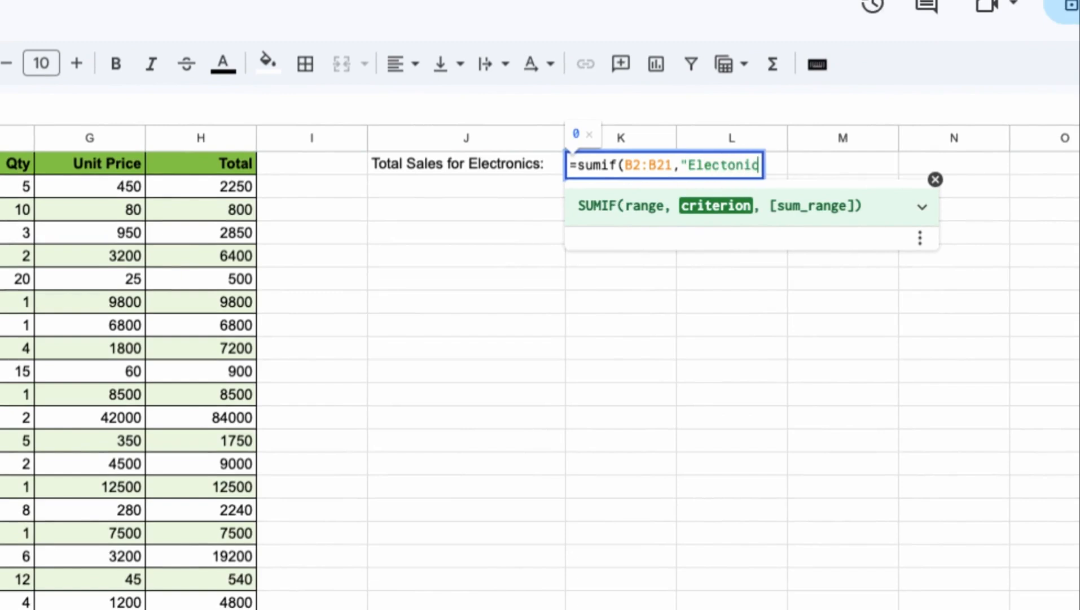
type("s\"")
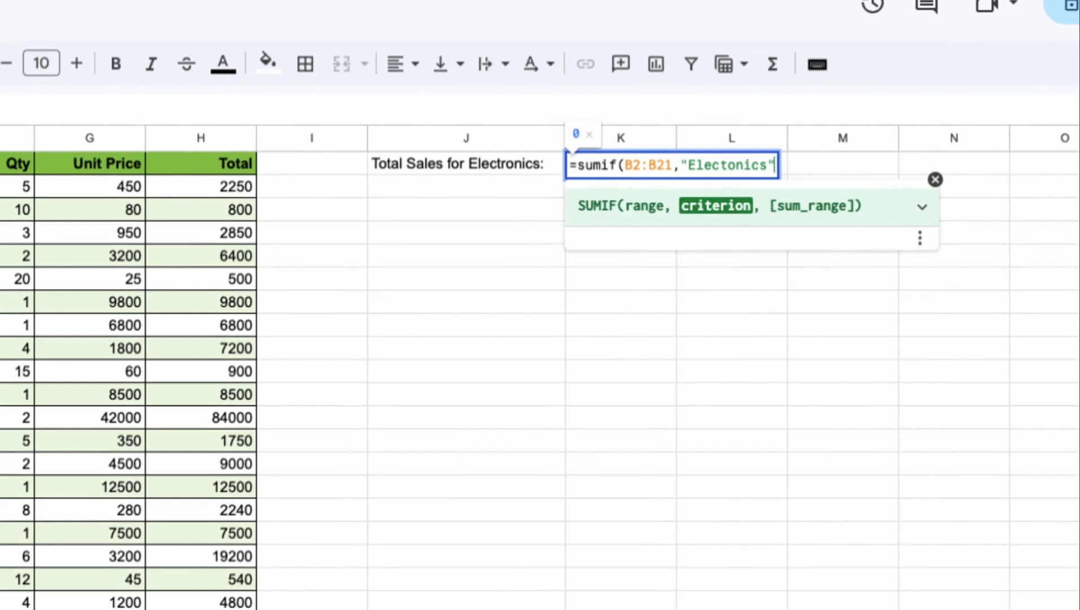
type(",")
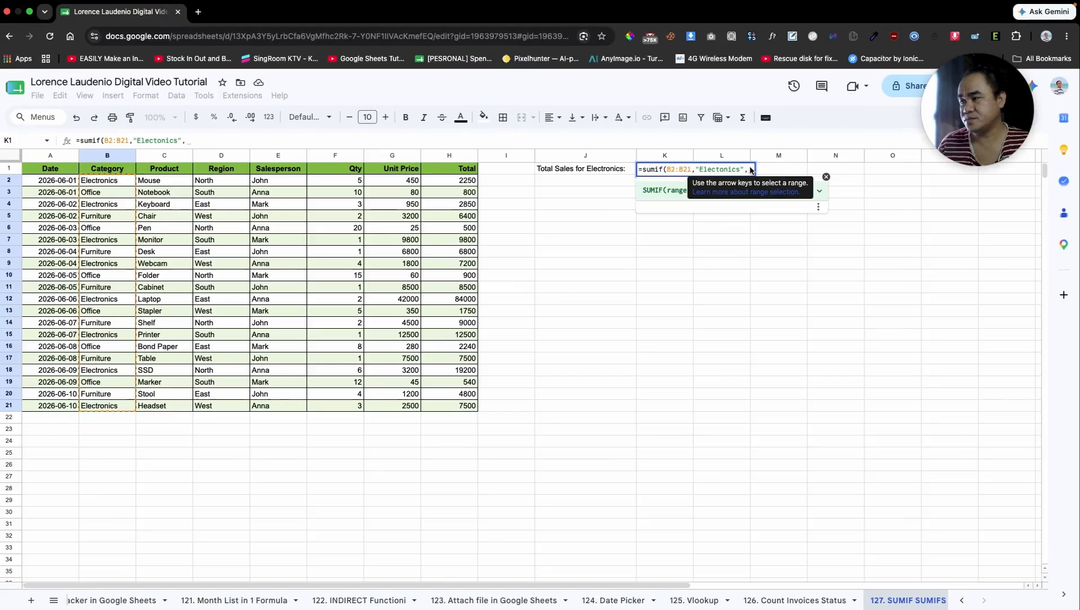
left_click(449, 180)
left_click_drag(449, 180, 442, 407)
key("Return")
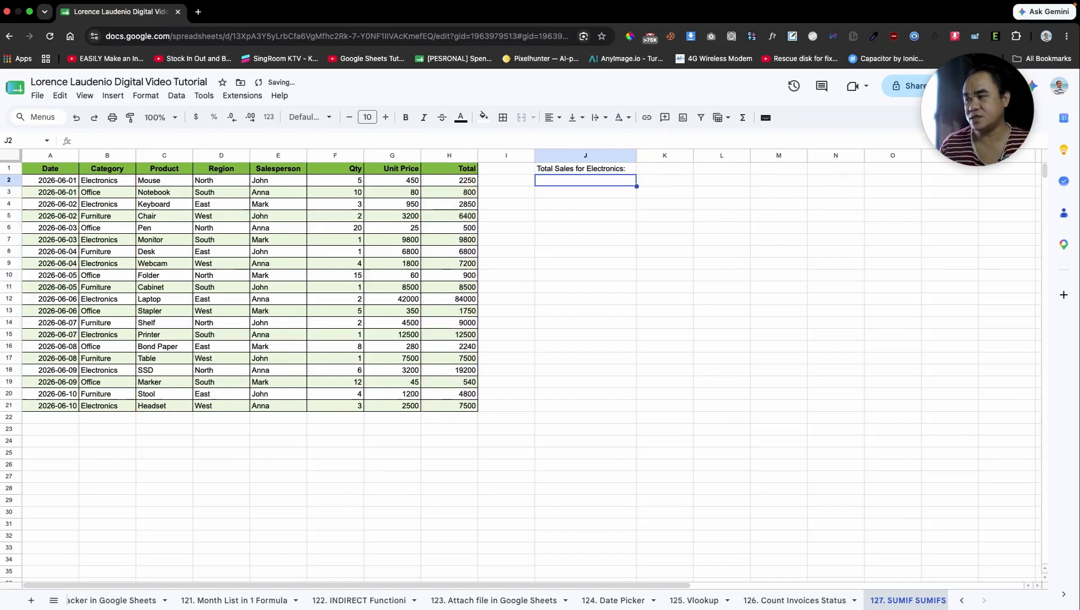
- Correct the spelling of the criterion in K1's SUMIF formula to "Electronics"
left_click(658, 171)
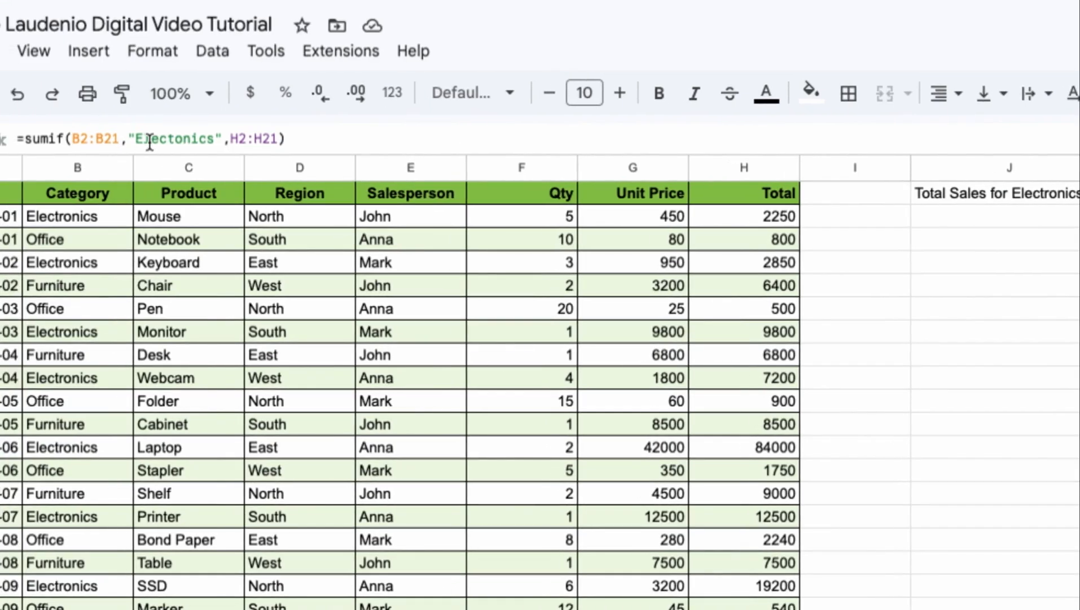
left_click(150, 141)
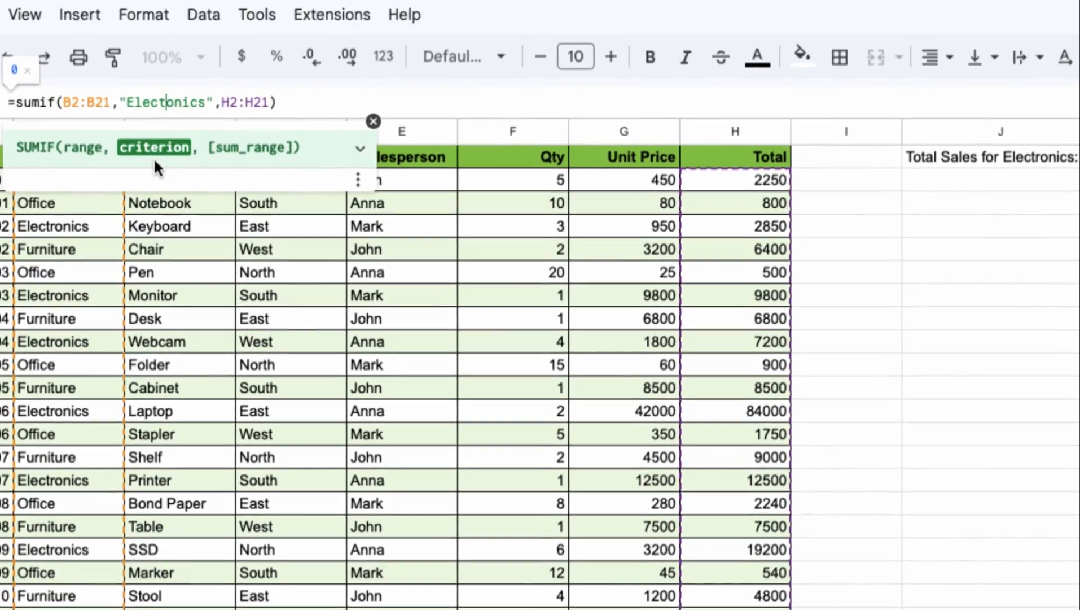
type("r")
key("Return")
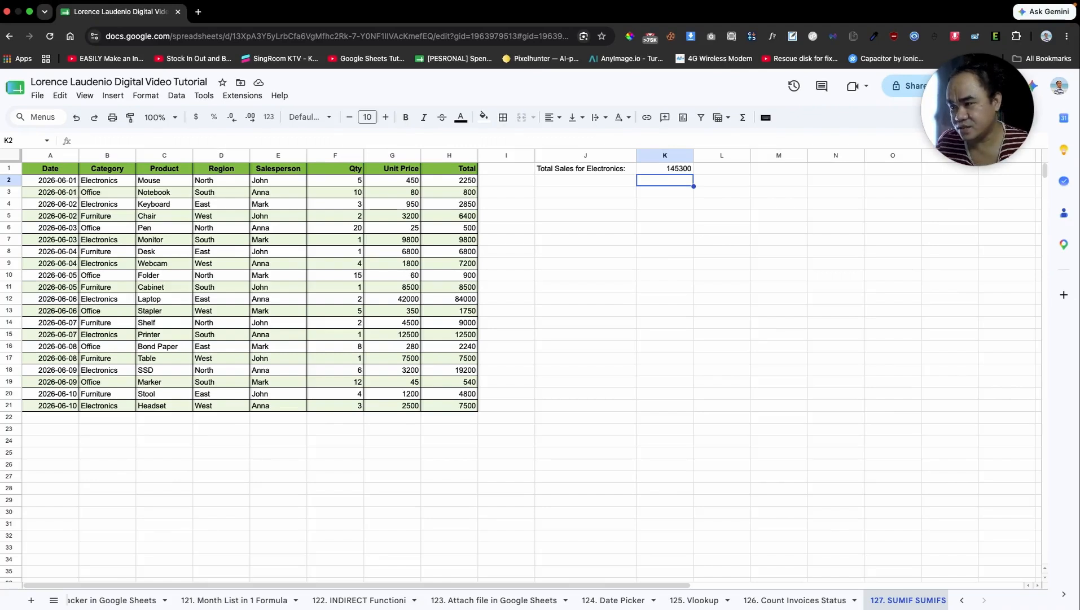
- Select every cell in the Salesperson column that holds the same name as E2
left_click(279, 181)
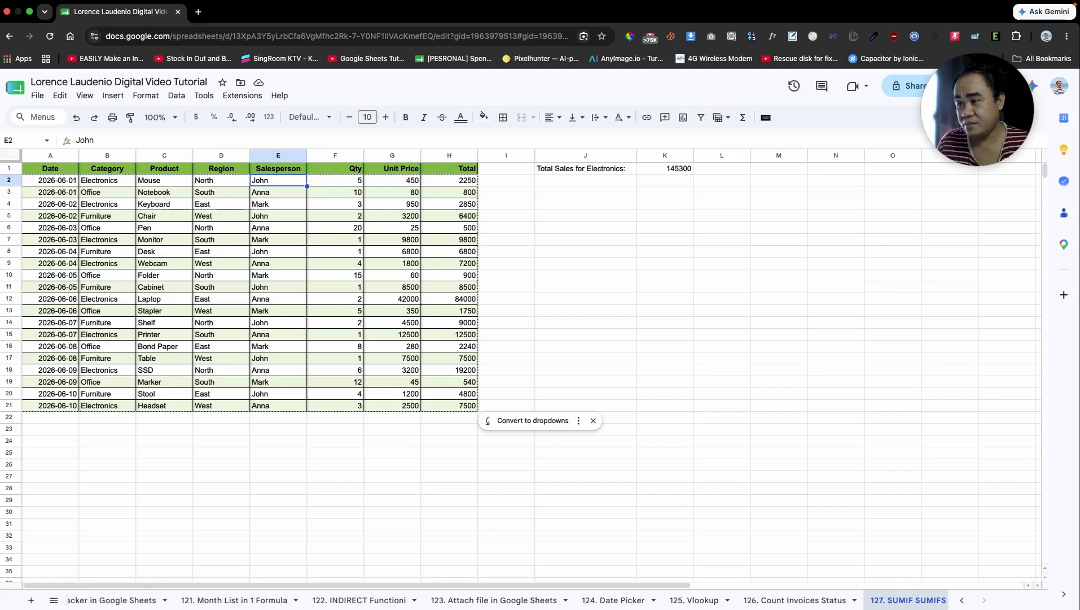
left_click(278, 216, "super")
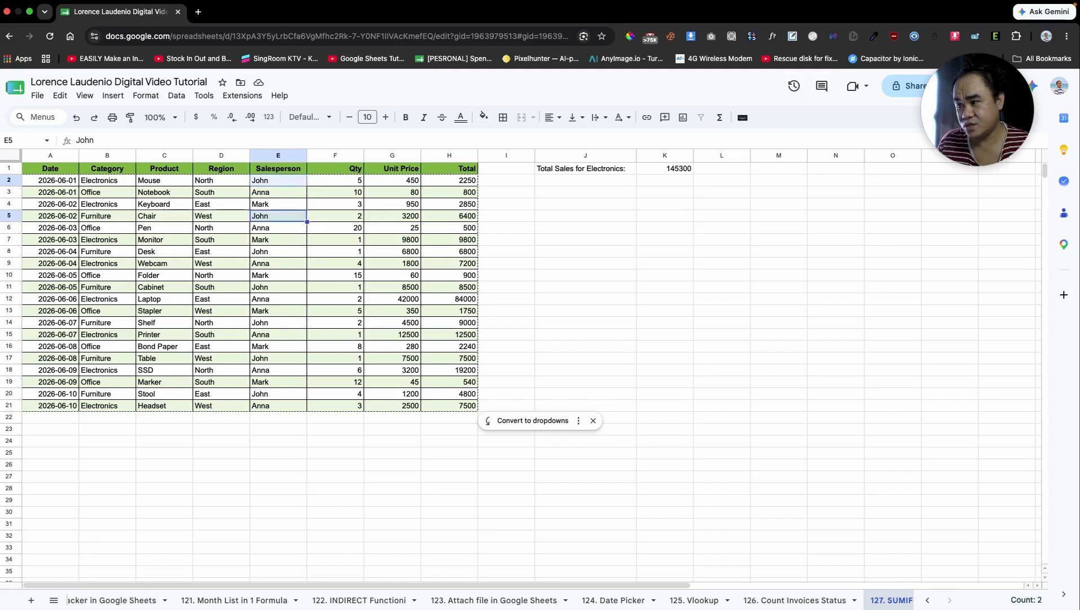
left_click(278, 251, "super")
left_click(279, 288, "super")
left_click(278, 323, "super")
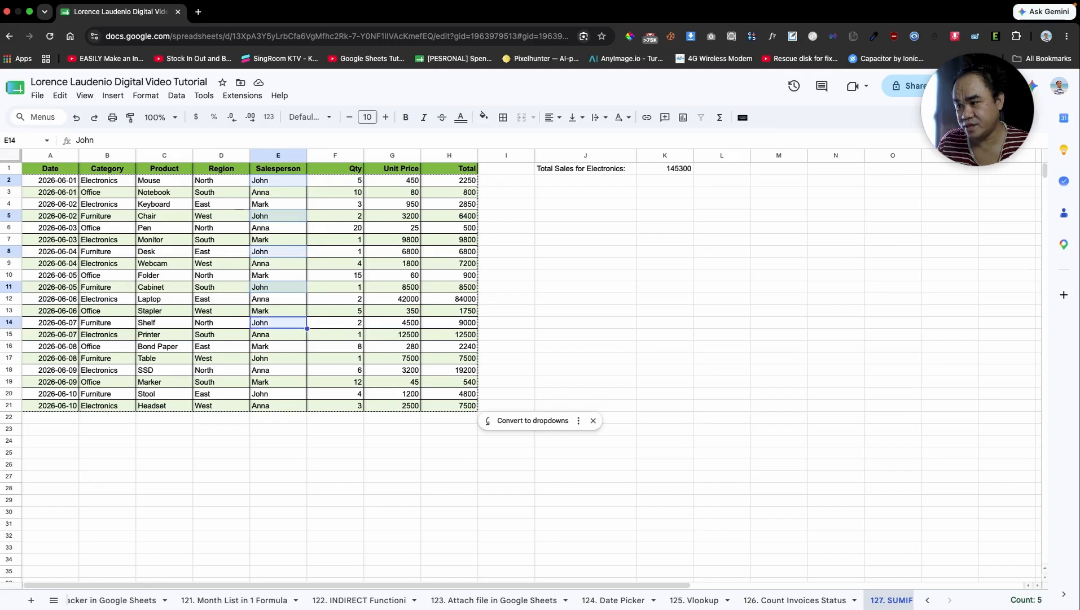
left_click(278, 358, "super")
left_click(279, 394, "super")
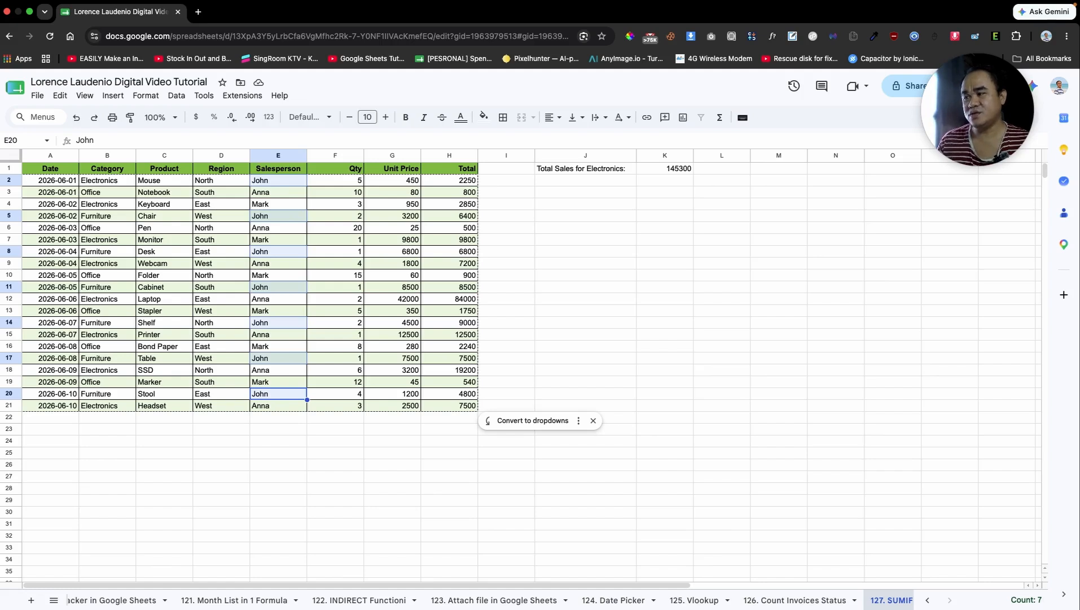
- Label cell J2 as "Total Qty Sold by" followed by the name of the salesperson in E2 and a colon
left_click(585, 181)
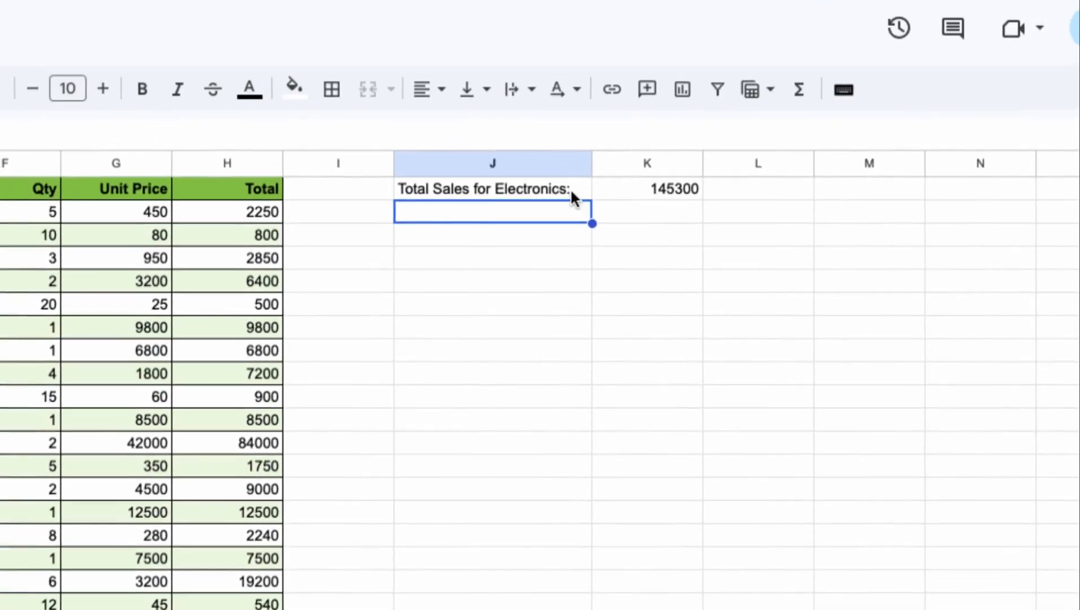
type("Total ")
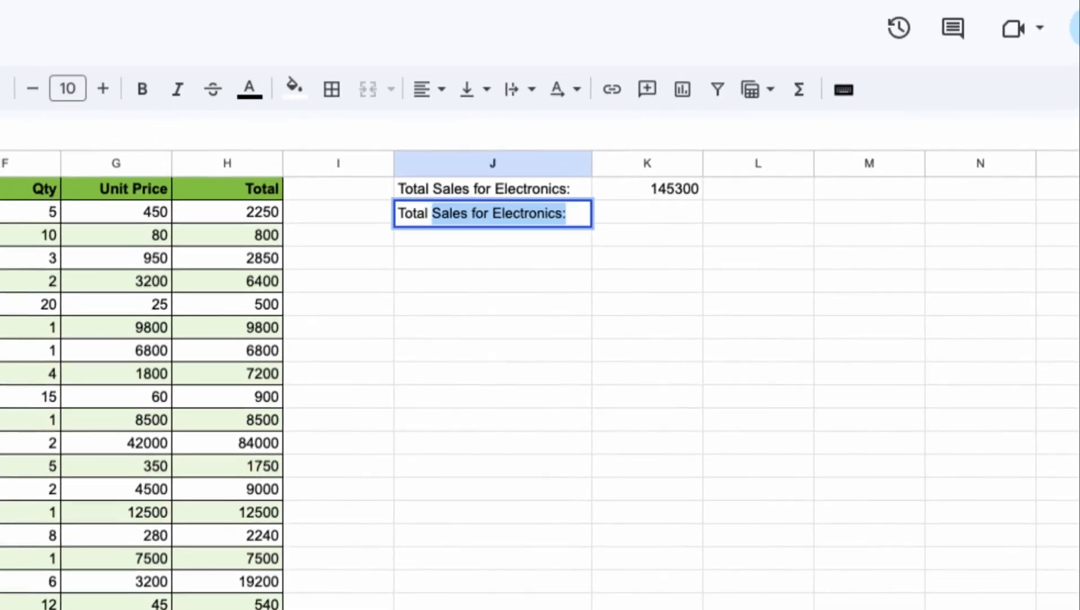
type("Qty Sold by John:")
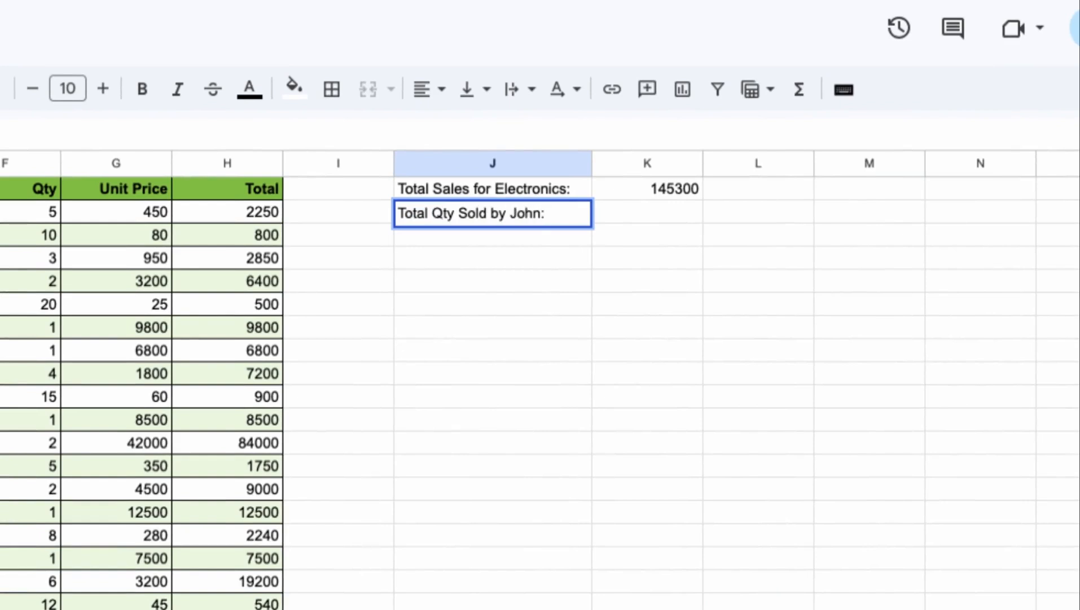
key("Tab")
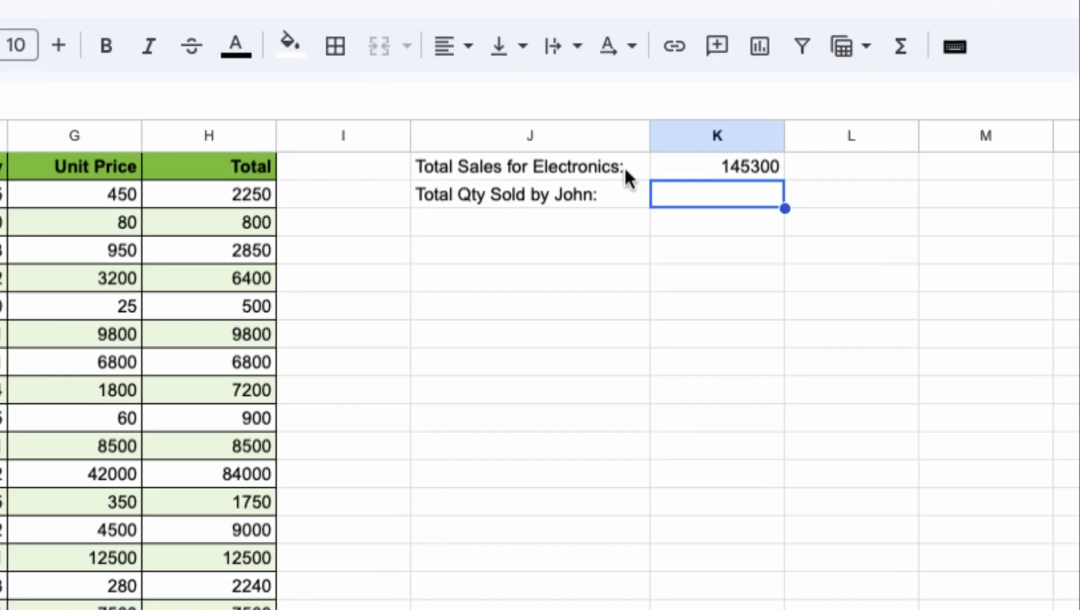
- Enter a SUMIF formula in K2 that matches E2:E21 against the salesperson's name in E2 and sums F2:F21
type("=sum")
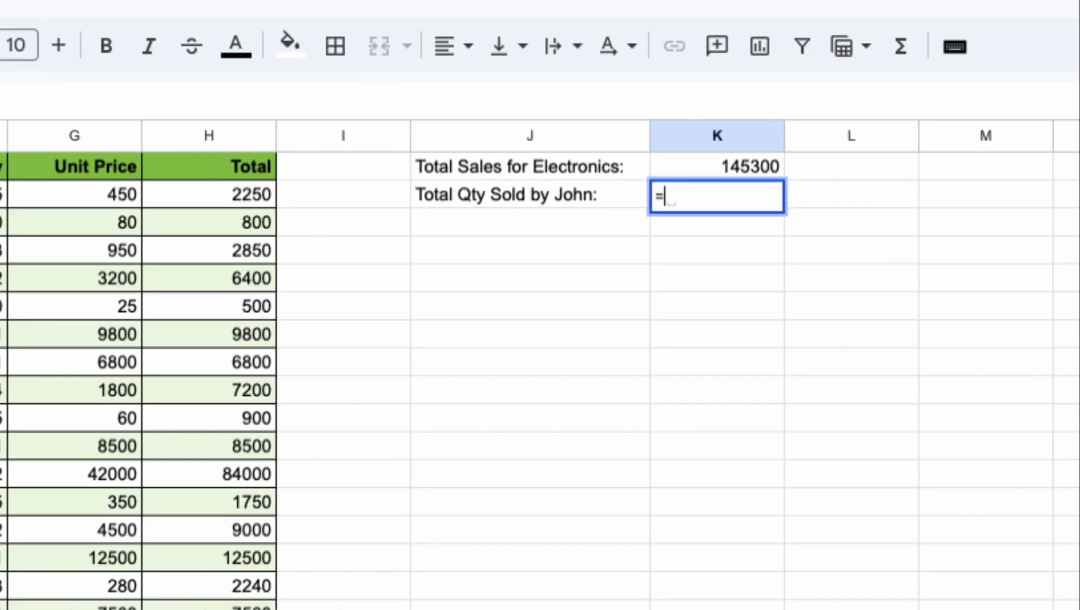
type("if")
key("Tab")
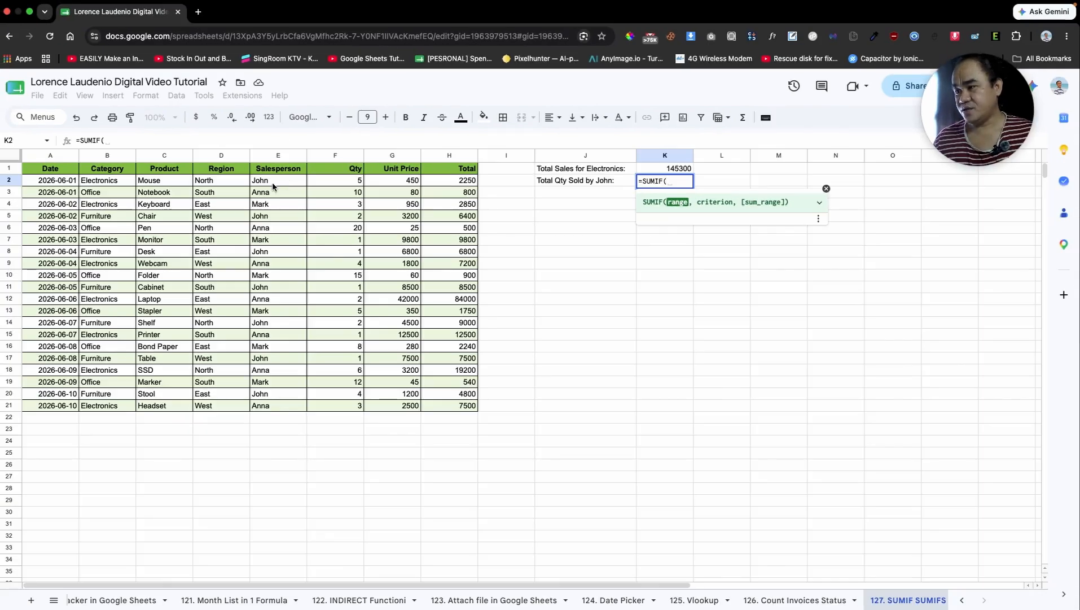
left_click_drag(271, 181, 271, 404)
type(",")
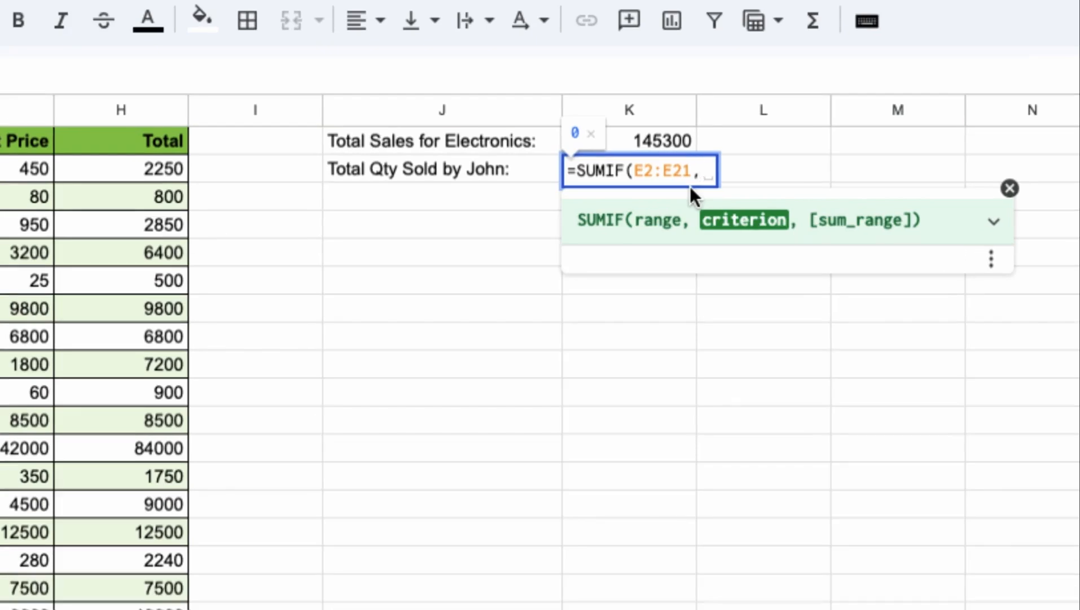
type("\"John\"")
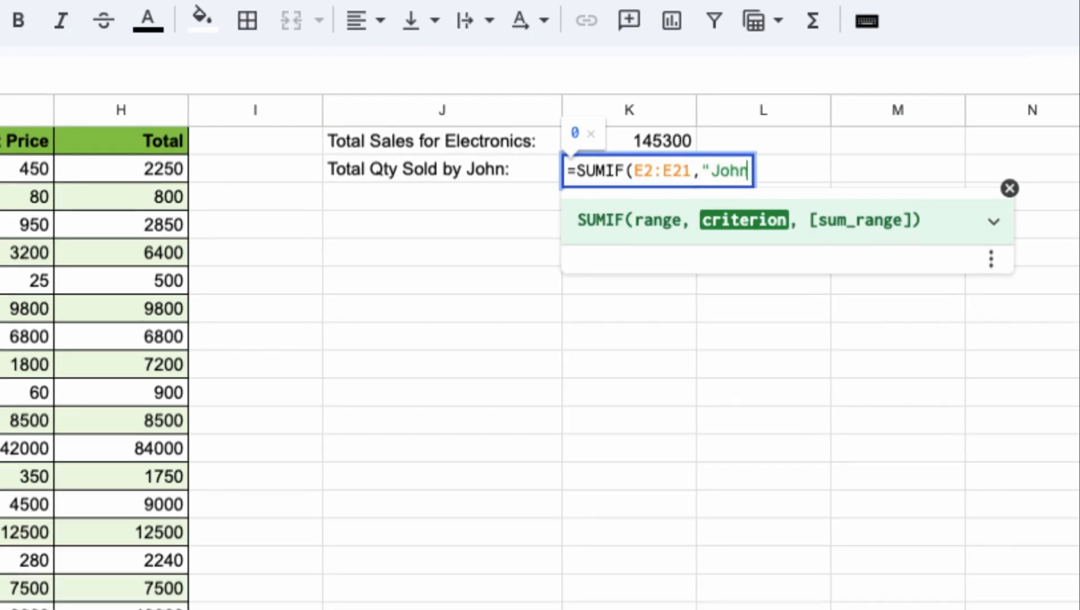
type(",")
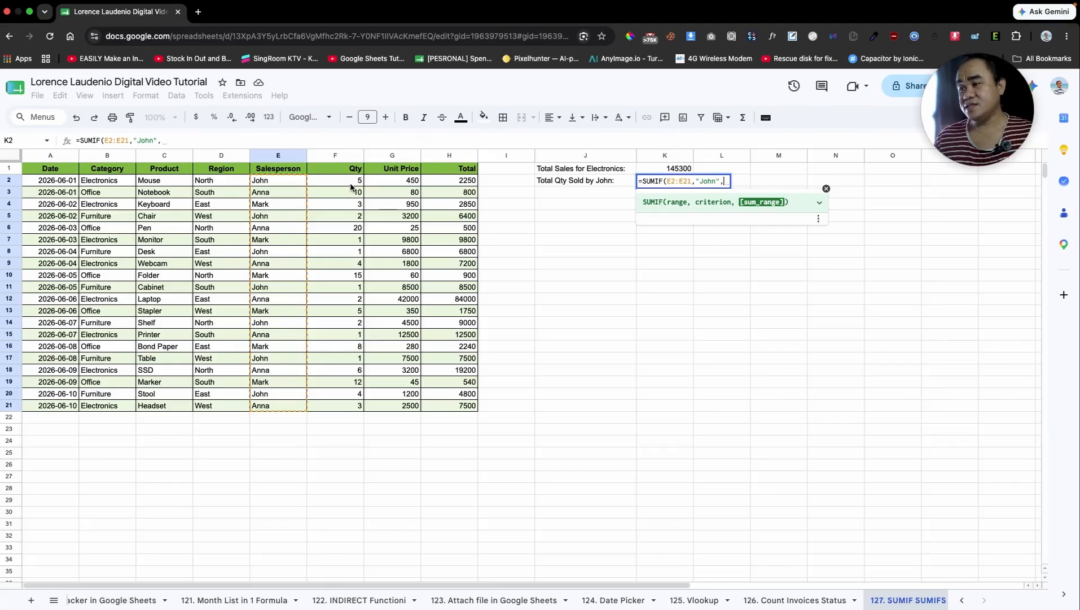
left_click_drag(347, 181, 347, 403)
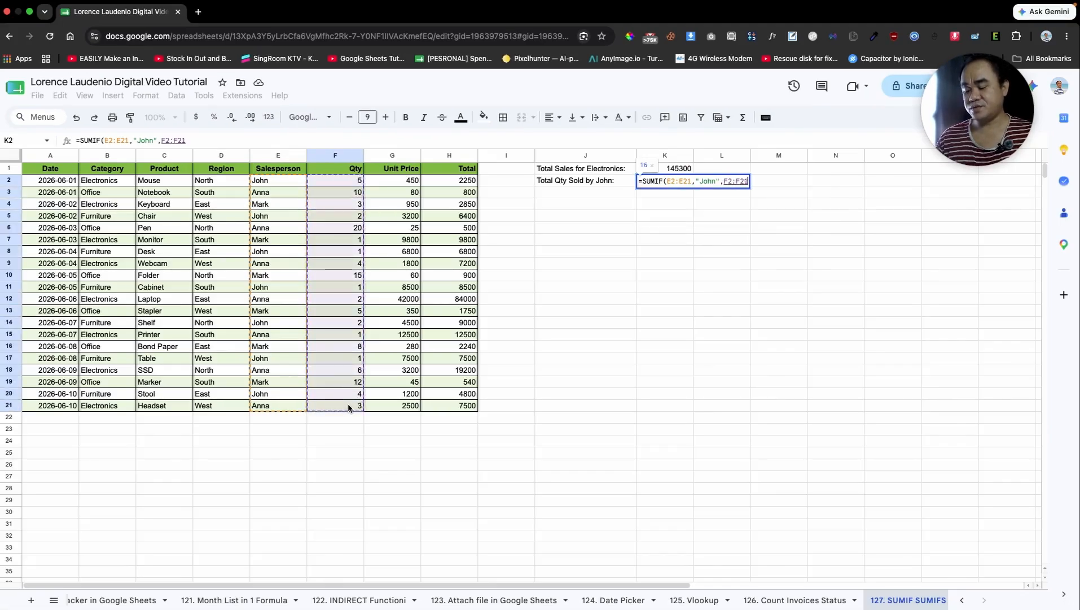
type(")")
key("Return")
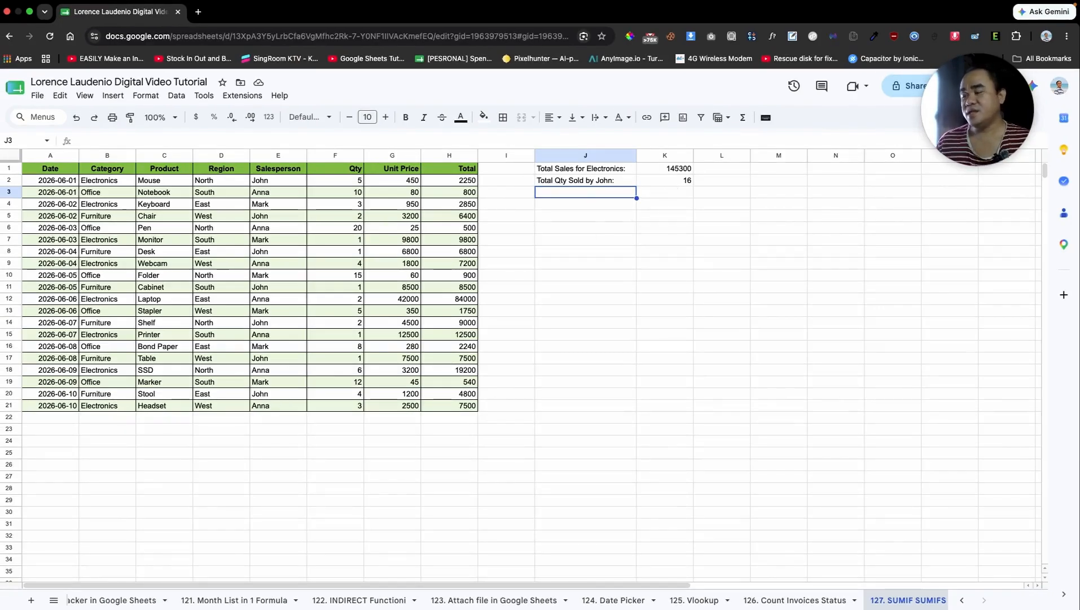
- Move the labels and formulas in J1:K2 down one row and enter the heading SUMIF in J1
left_click(555, 181)
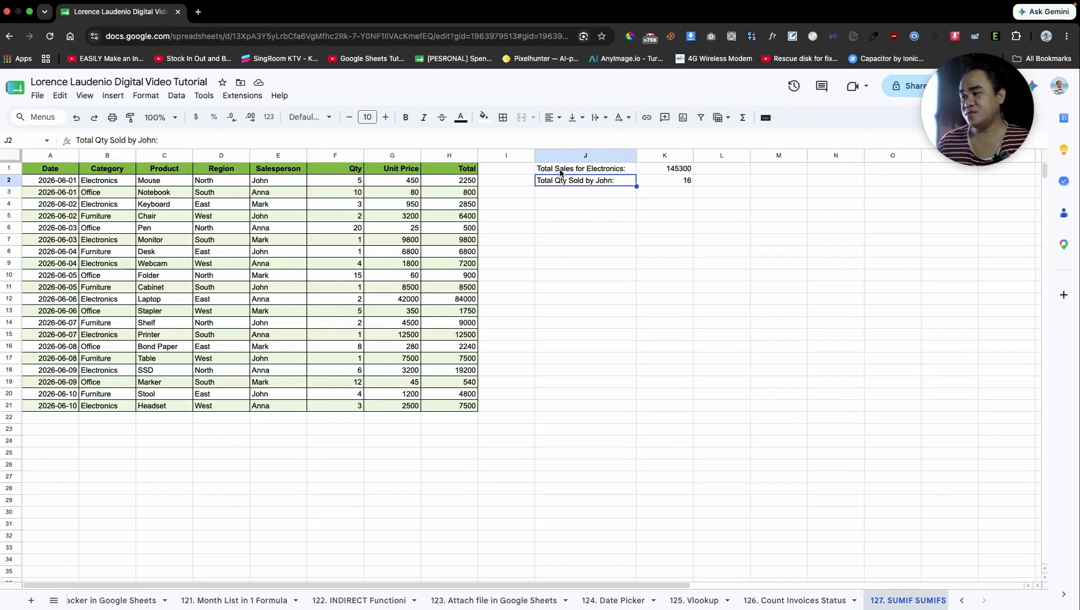
left_click_drag(561, 169, 672, 198)
left_click(587, 171)
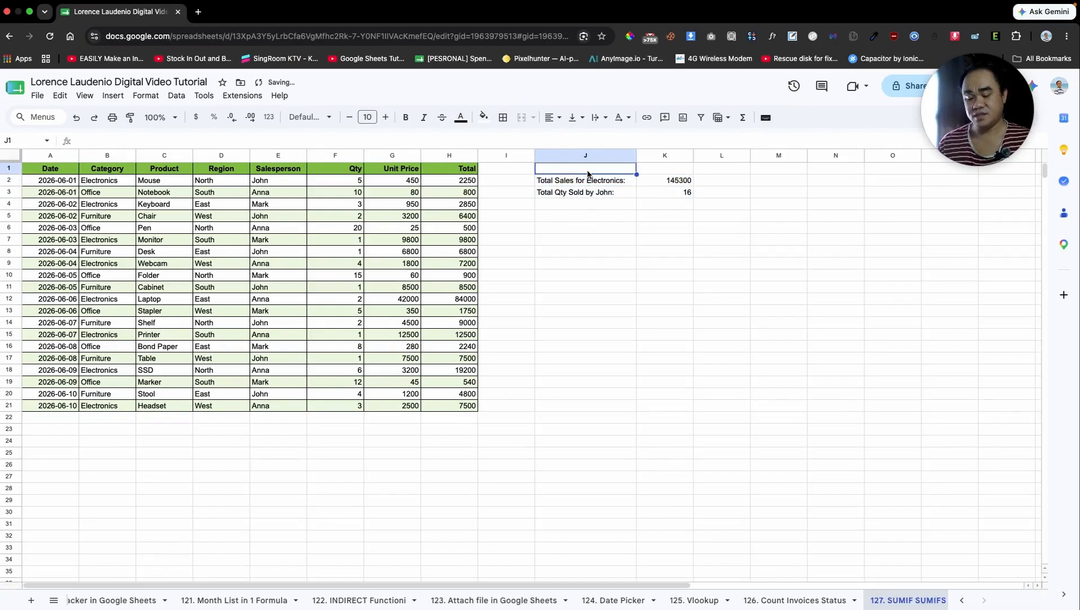
type("sumi")
key("BackSpace")
key("BackSpace")
key("BackSpace")
key("BackSpace")
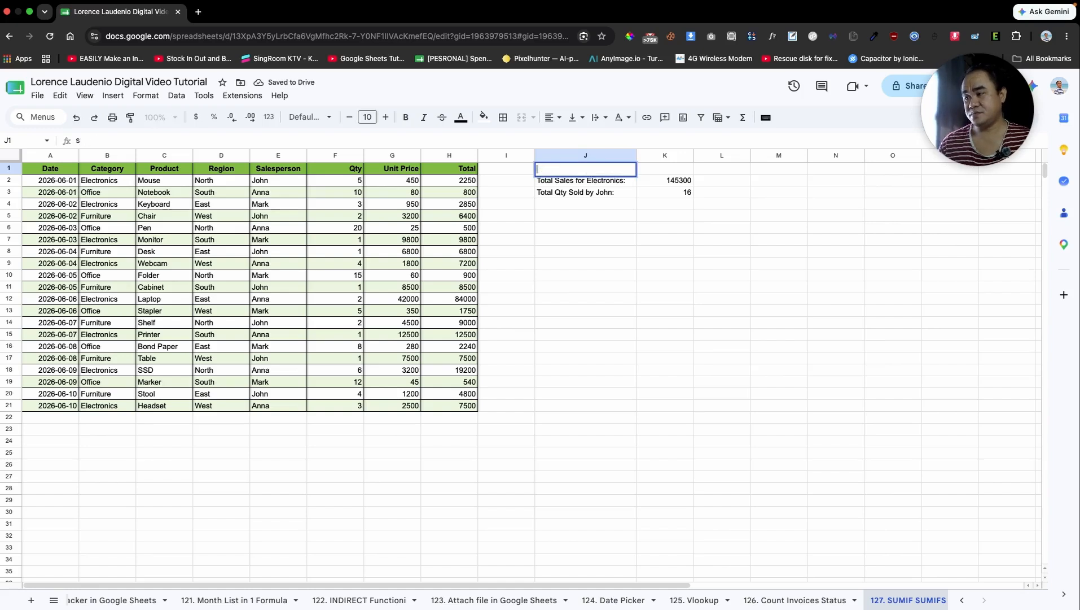
type("SUMIF")
key("Return")
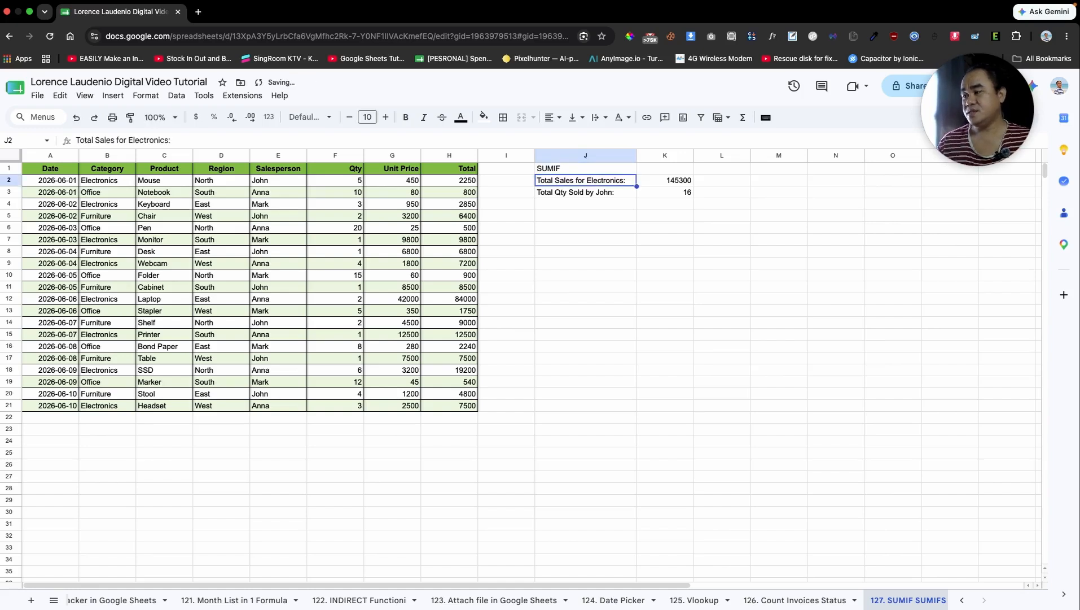
- Enter the heading SUMIFS in J5, below the SUMIF results
left_click(594, 217)
type("S")
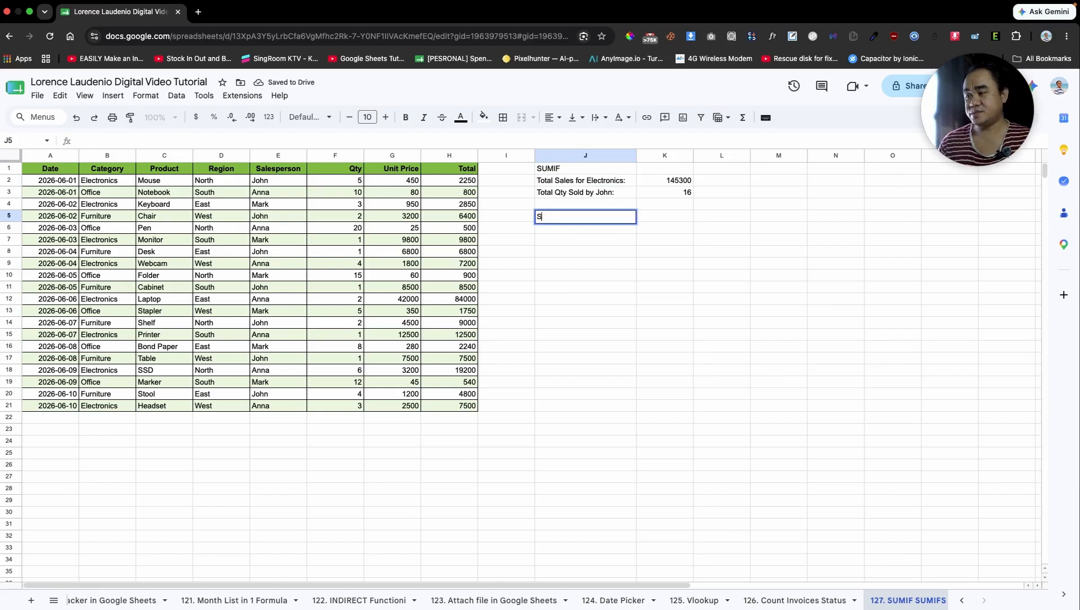
type("UMIFS")
key("Return")
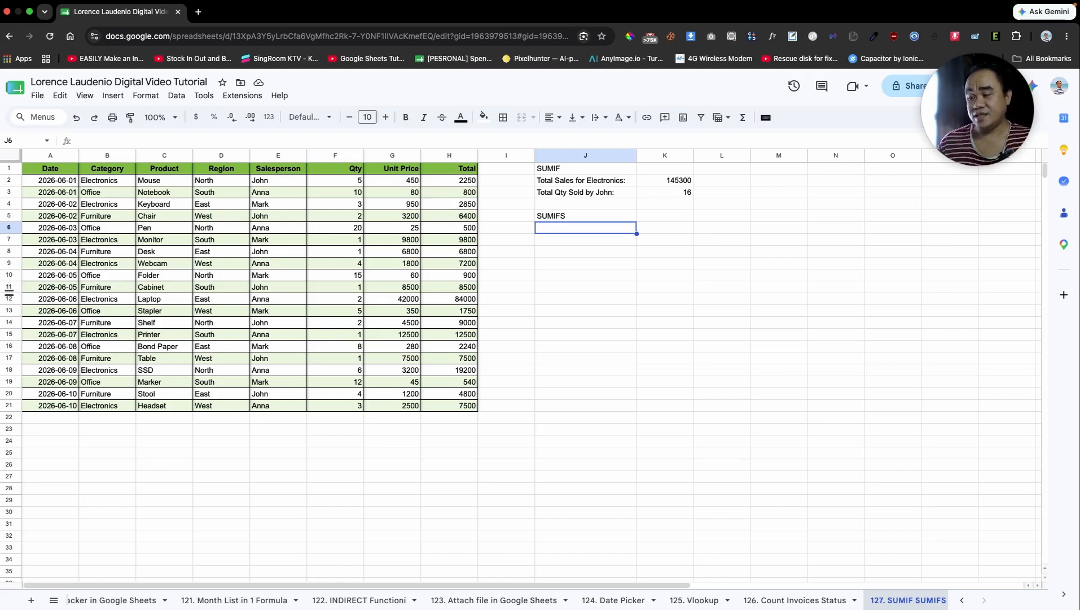
type("=")
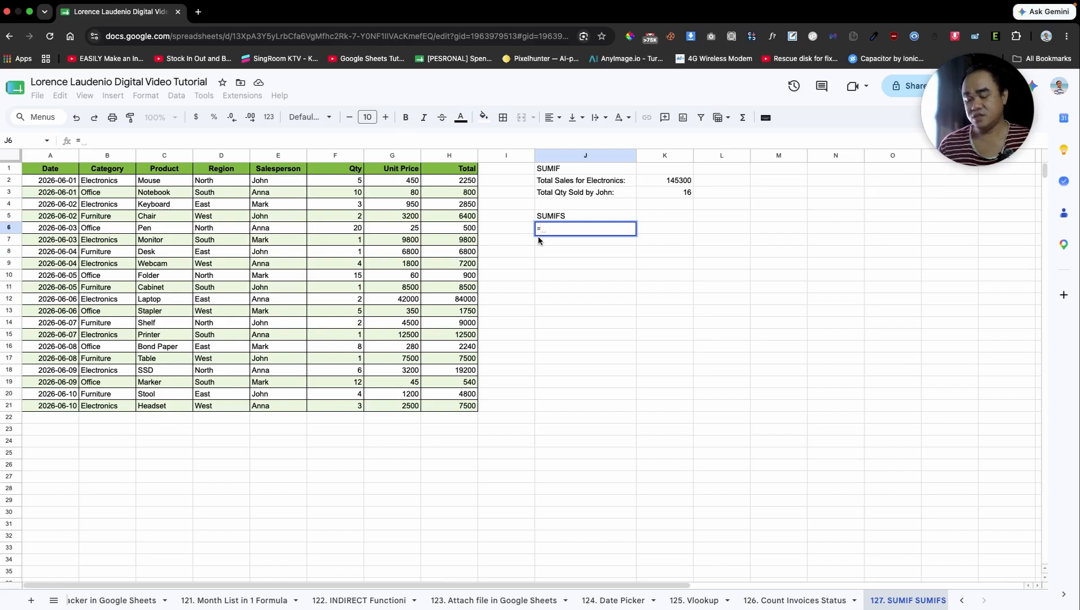
type("SUM")
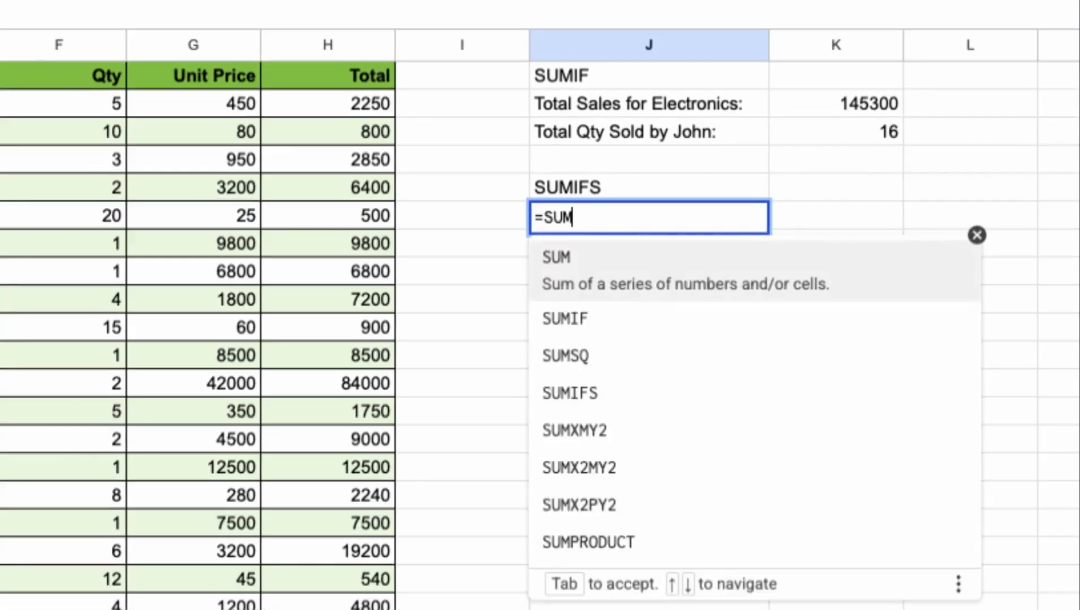
type("IFS")
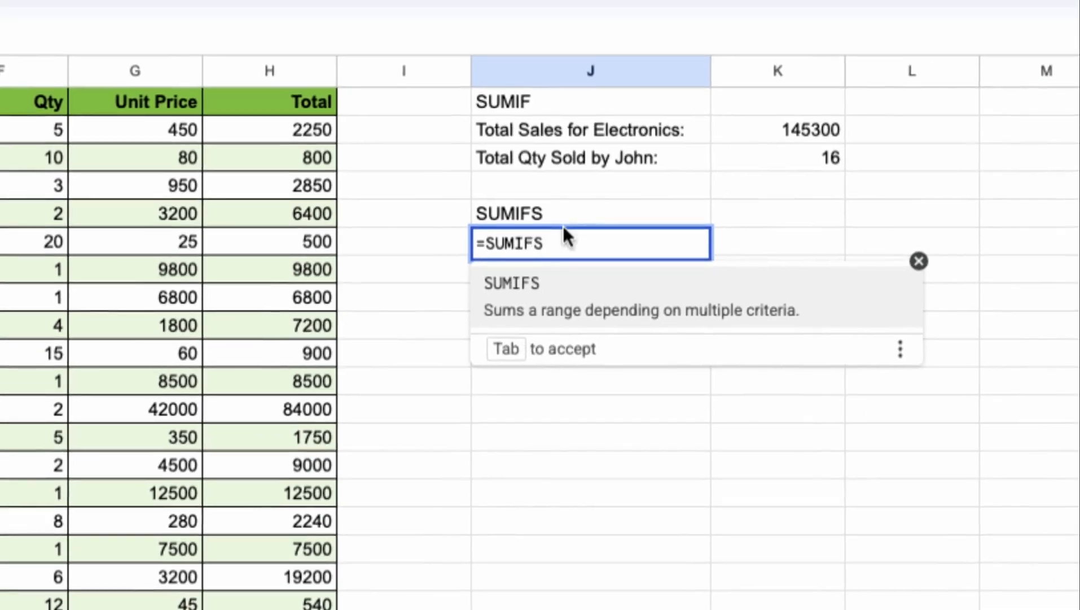
key("BackSpace")
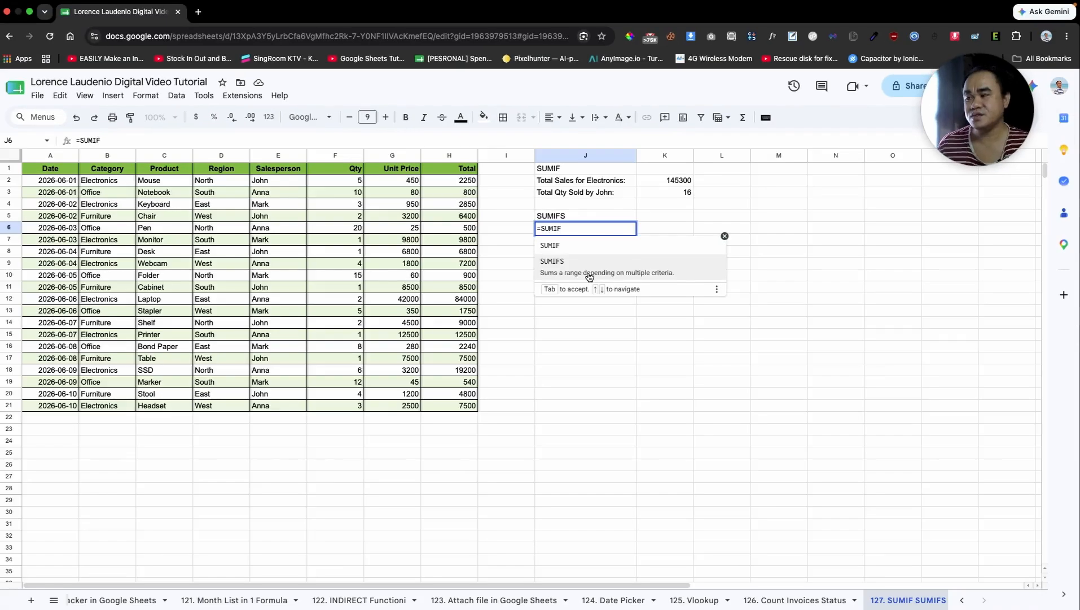
left_click(572, 262)
key("Escape")
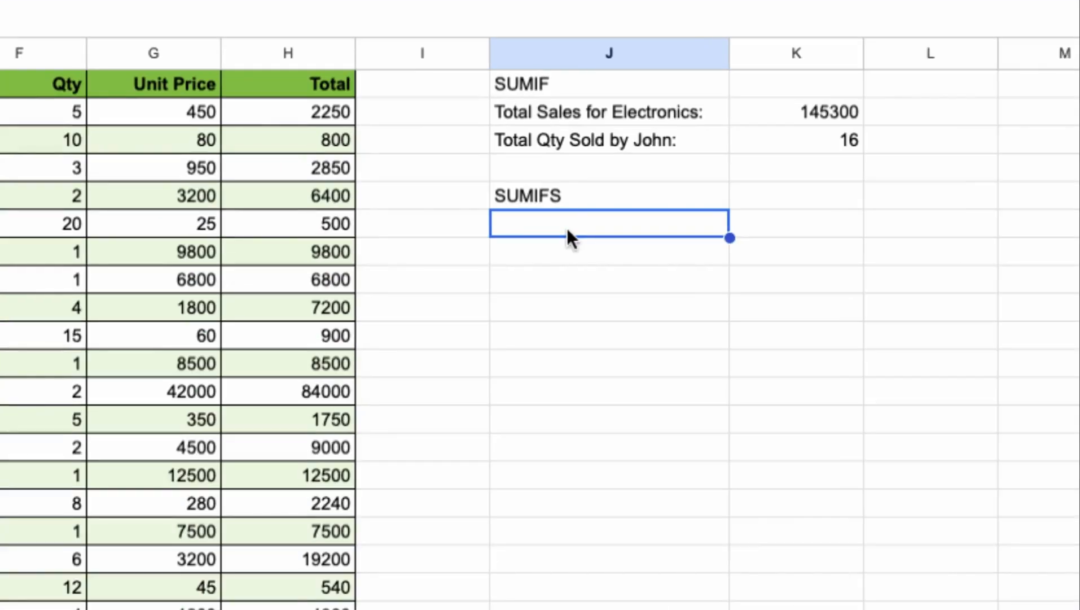
type("=SUMIFS")
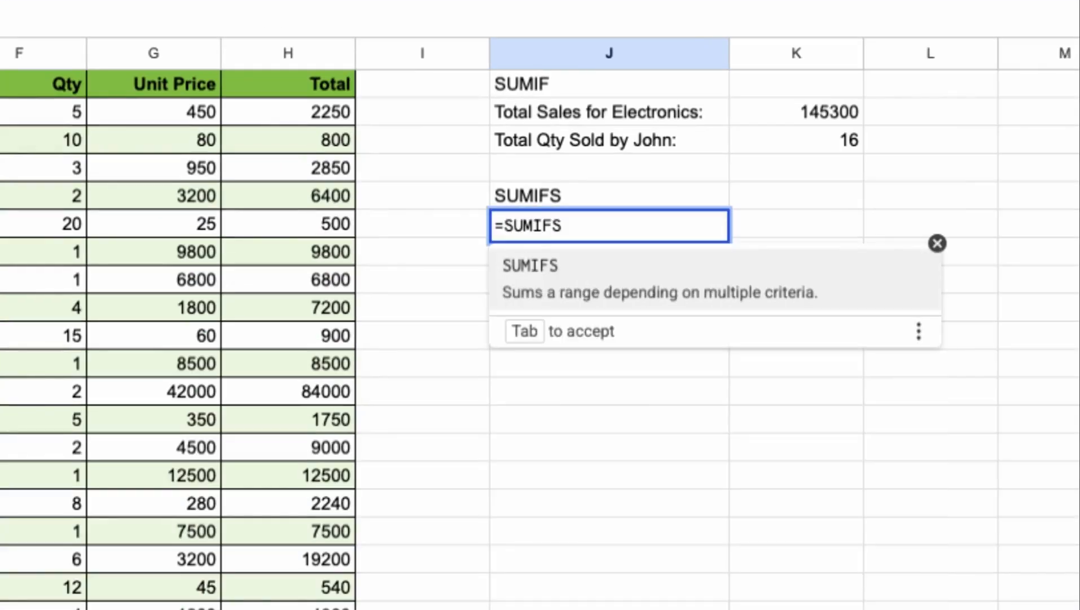
key("Escape")
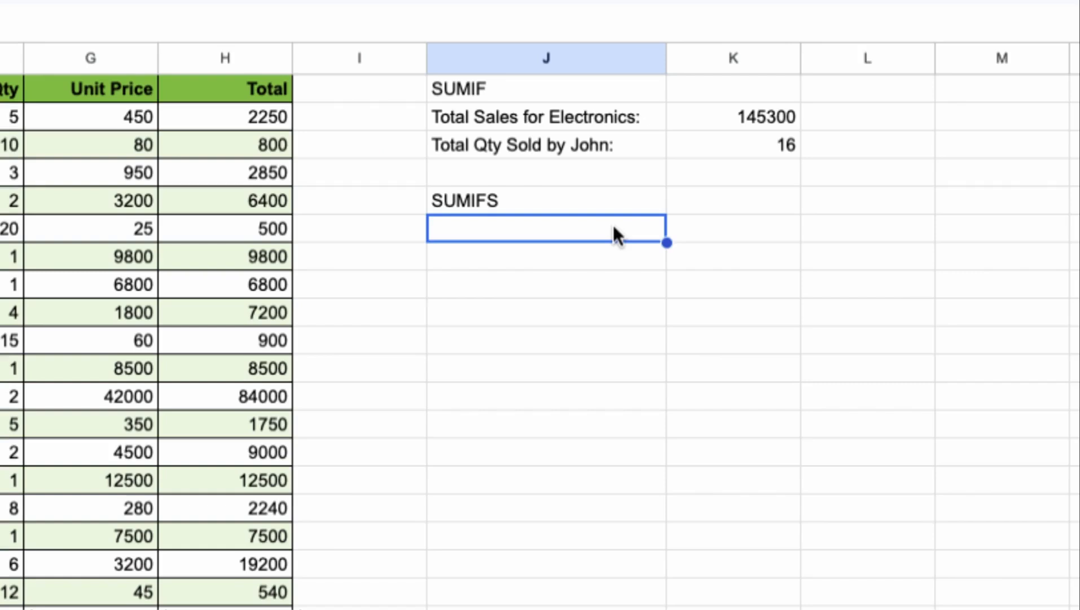
- Label J6 as "Total Sales for Electronic in North:" and fit column J's width to its contents
type("TOTAL")
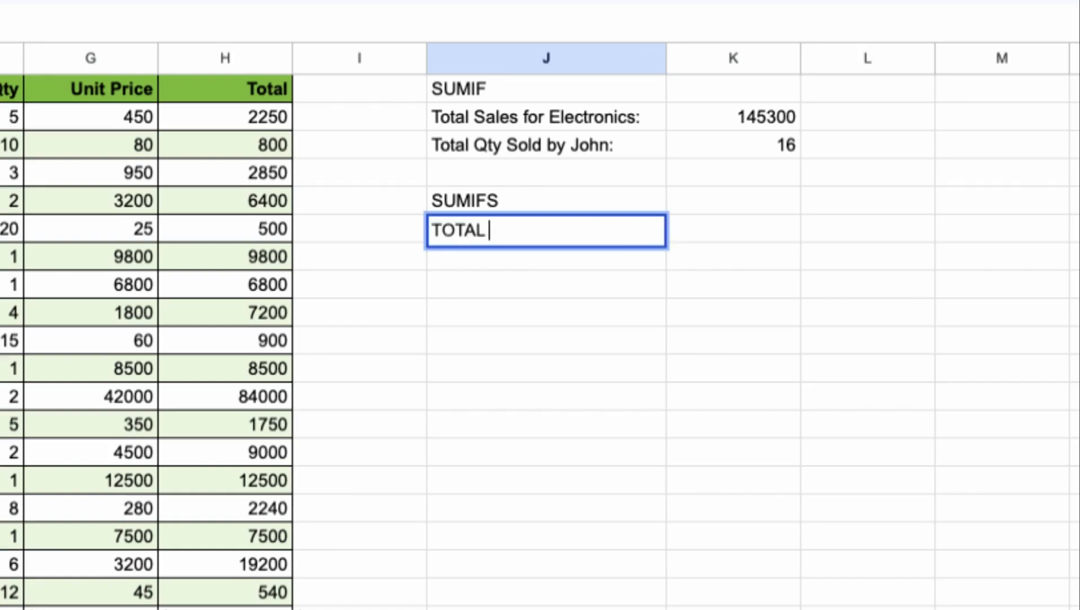
key("BackSpace")
key("BackSpace")
key("BackSpace")
key("BackSpace")
type("olta")
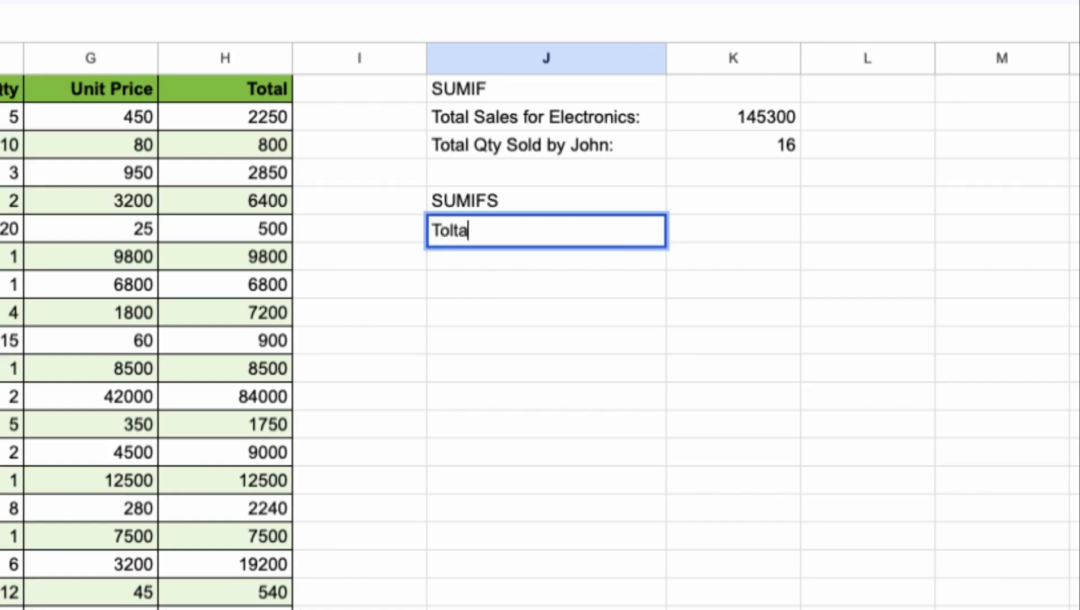
key("BackSpace")
key("BackSpace")
type("tal Sales fo")
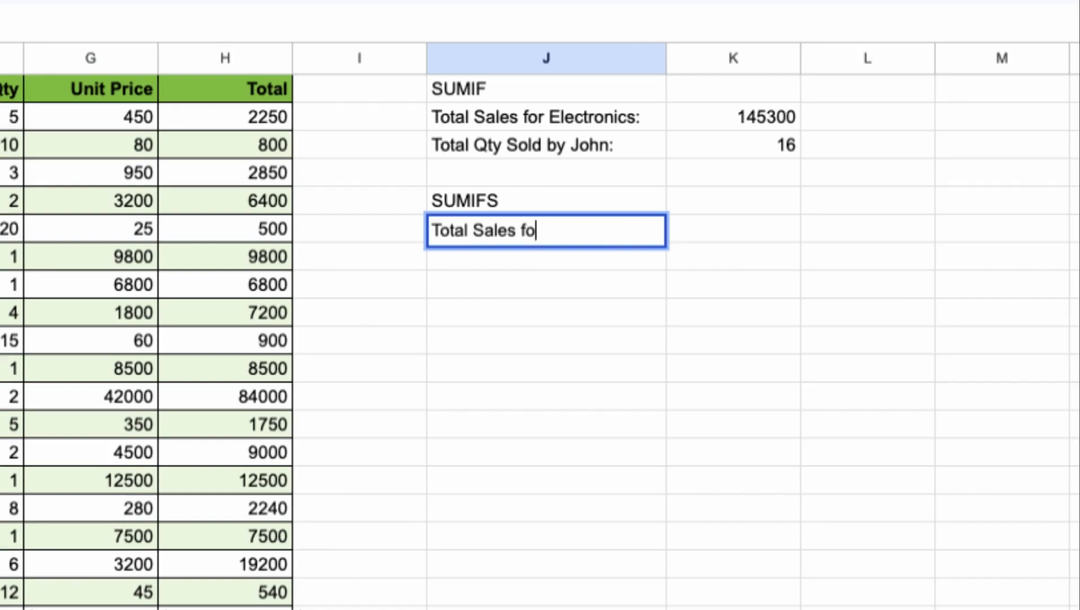
type("r Elector")
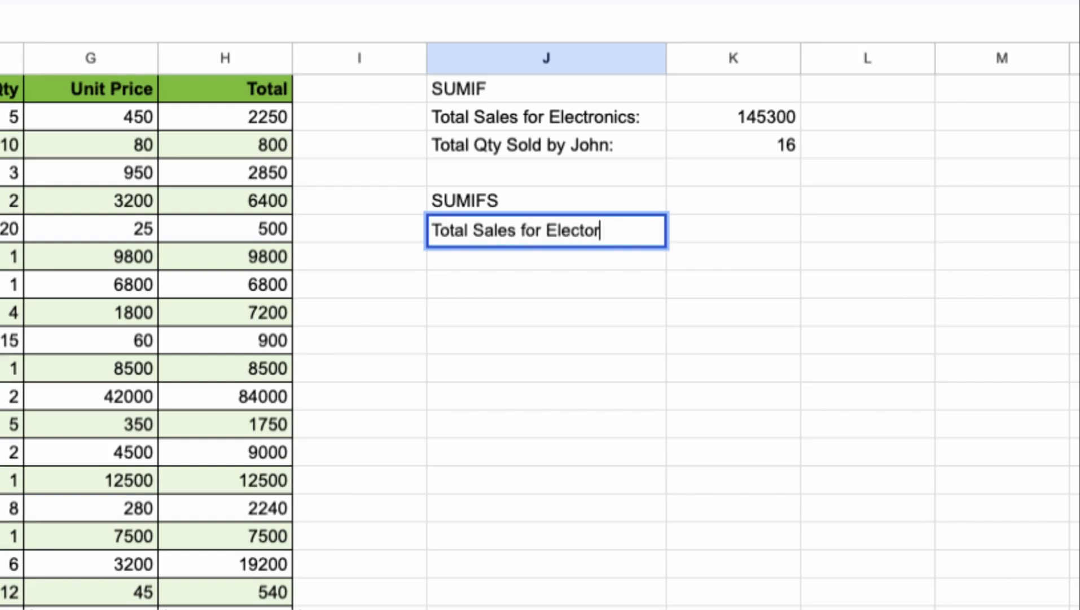
key("BackSpace")
key("BackSpace")
type("ronis")
key("BackSpace")
type("c in North")
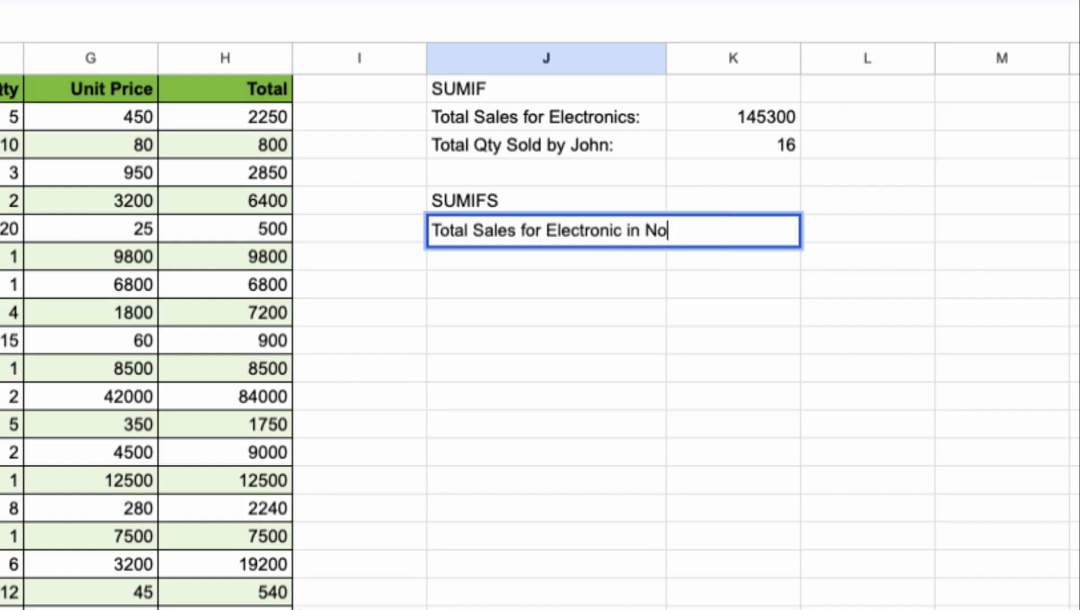
type(":")
key("Tab")
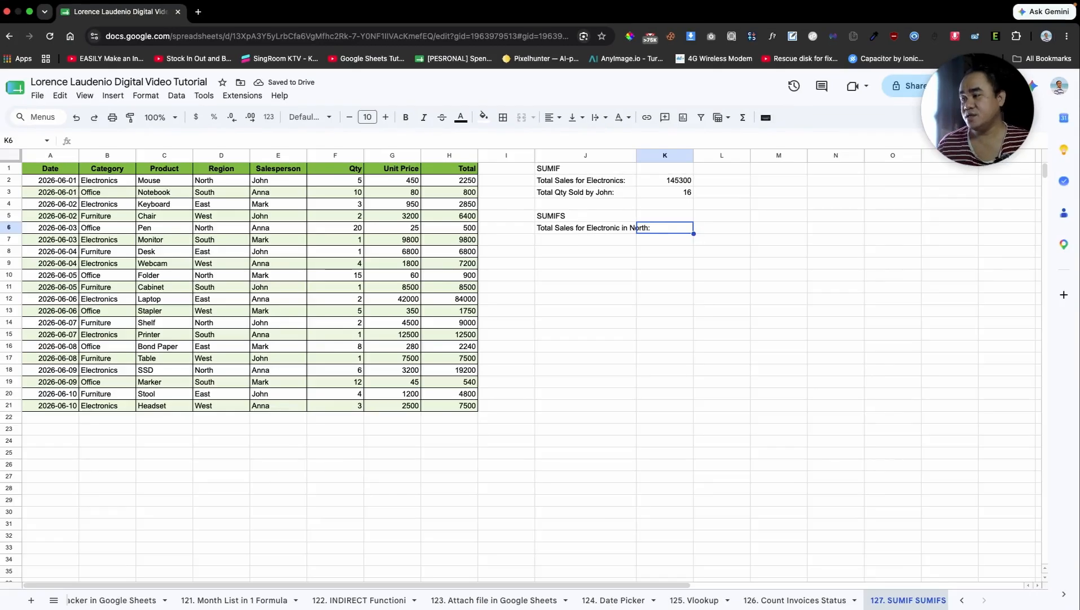
double_click(636, 155)
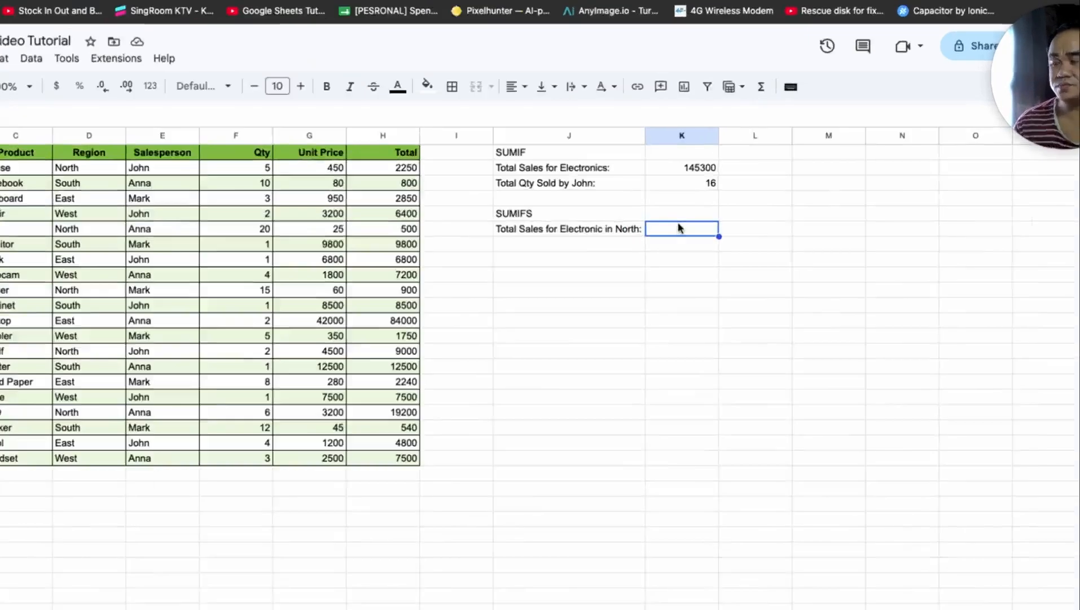
- Start a SUMIFS formula in K6 with H2:H21 as the sum range
type("su")
key("BackSpace")
key("BackSpace")
type("=")
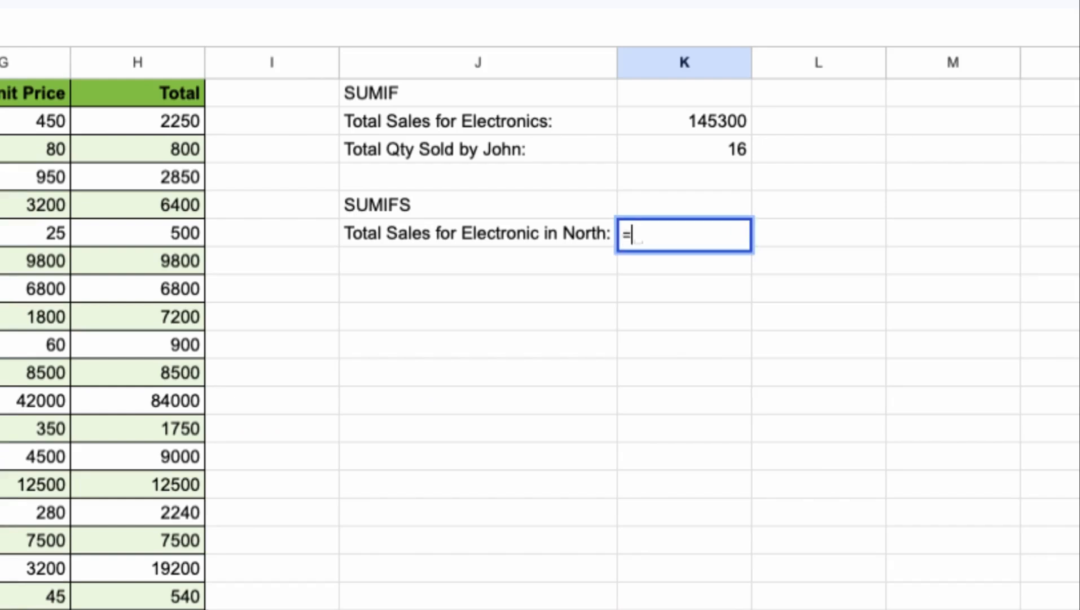
type("sumifs")
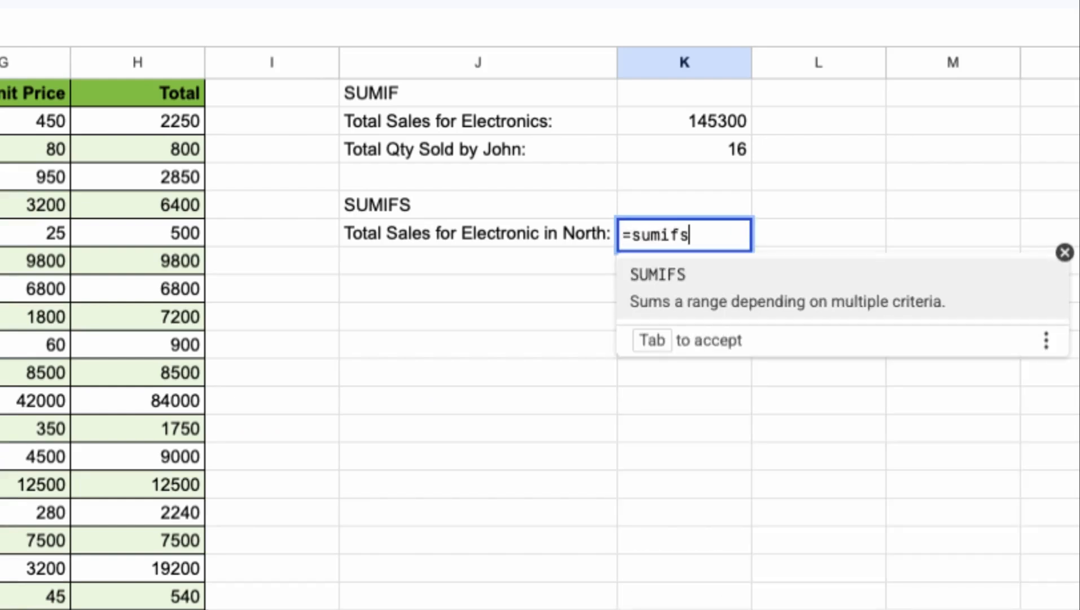
key("Tab")
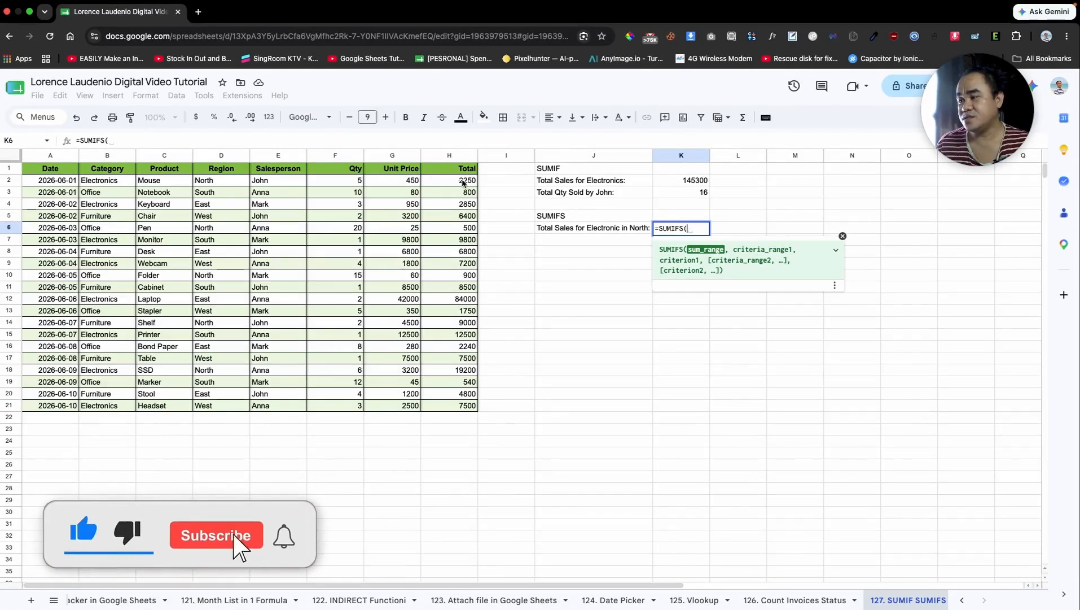
left_click_drag(468, 179, 464, 406)
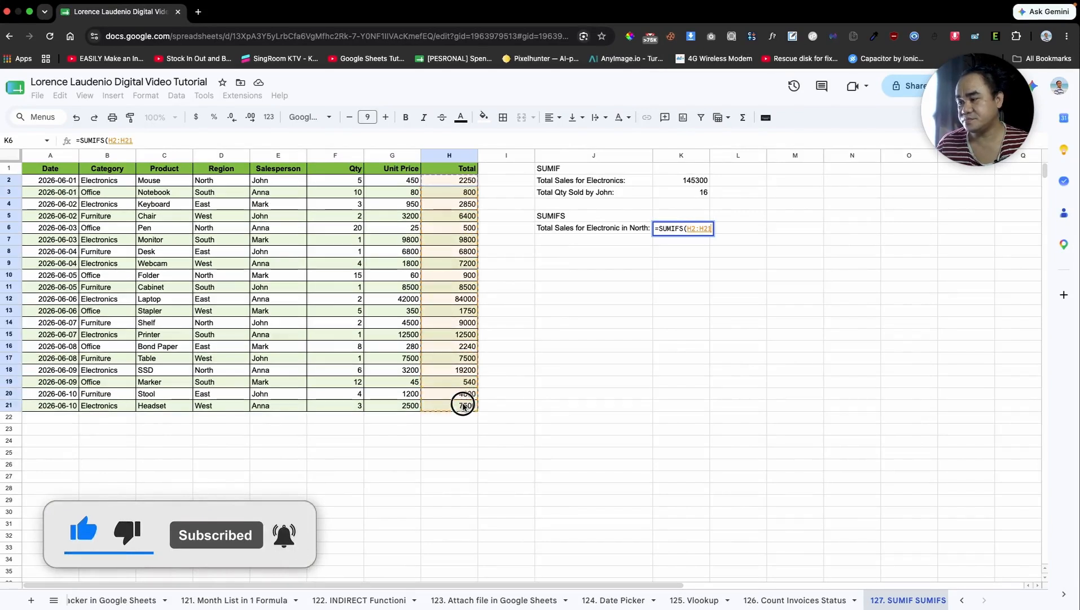
type(",")
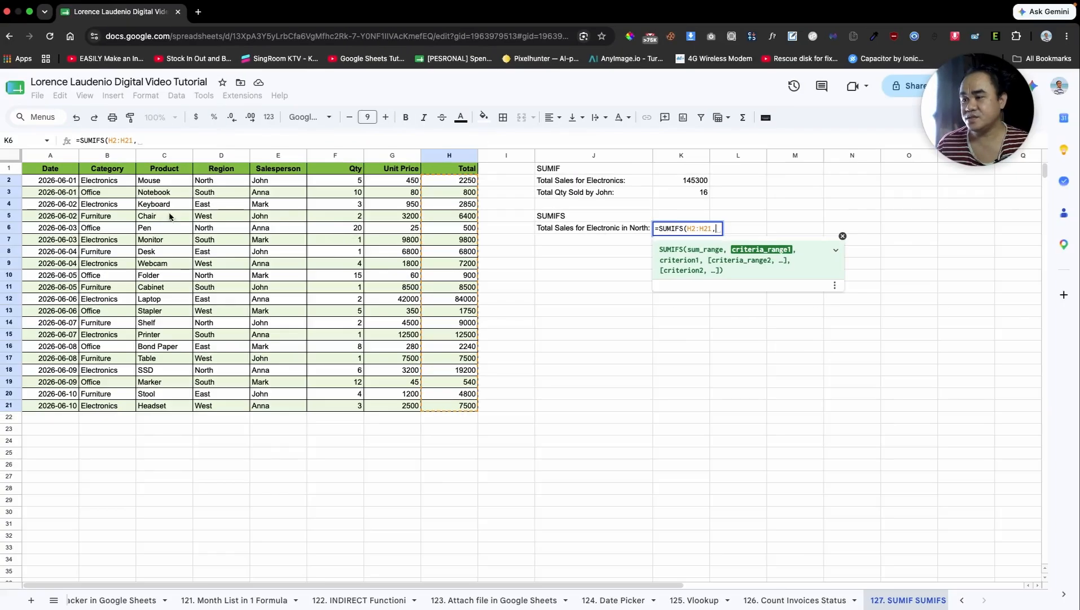
- Add B2:B21 as the SUMIFS formula's first criteria range with the criterion "Electronics"
left_click_drag(127, 186, 116, 405)
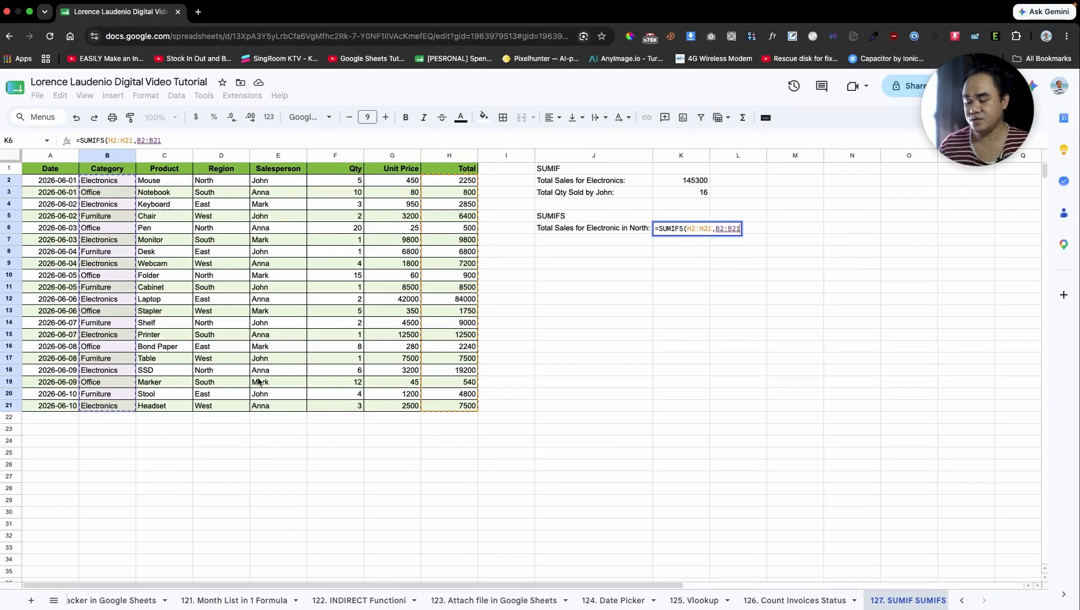
type(",")
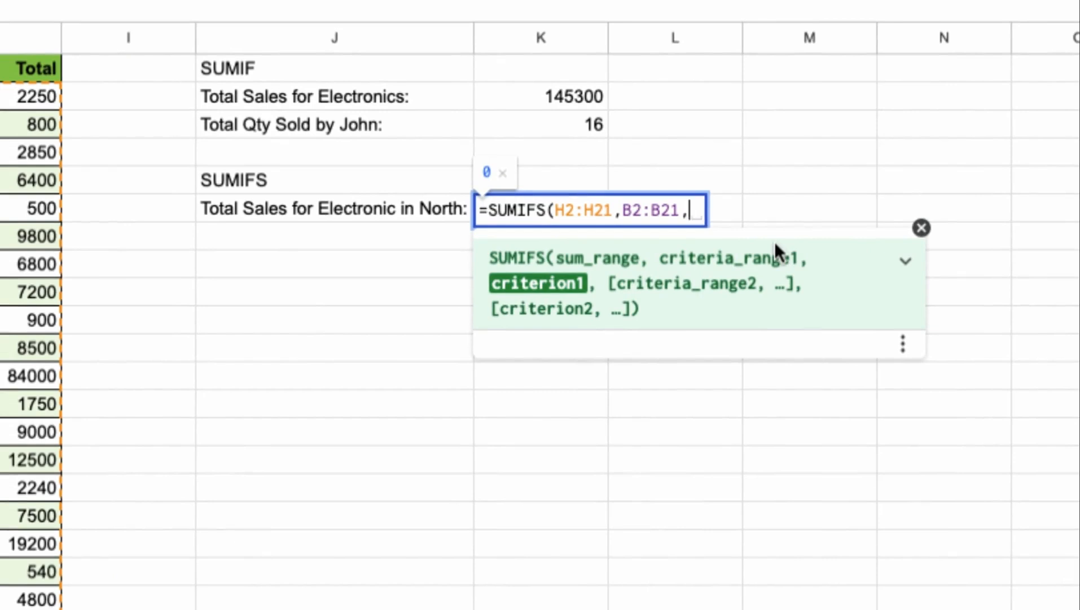
type("\"E")
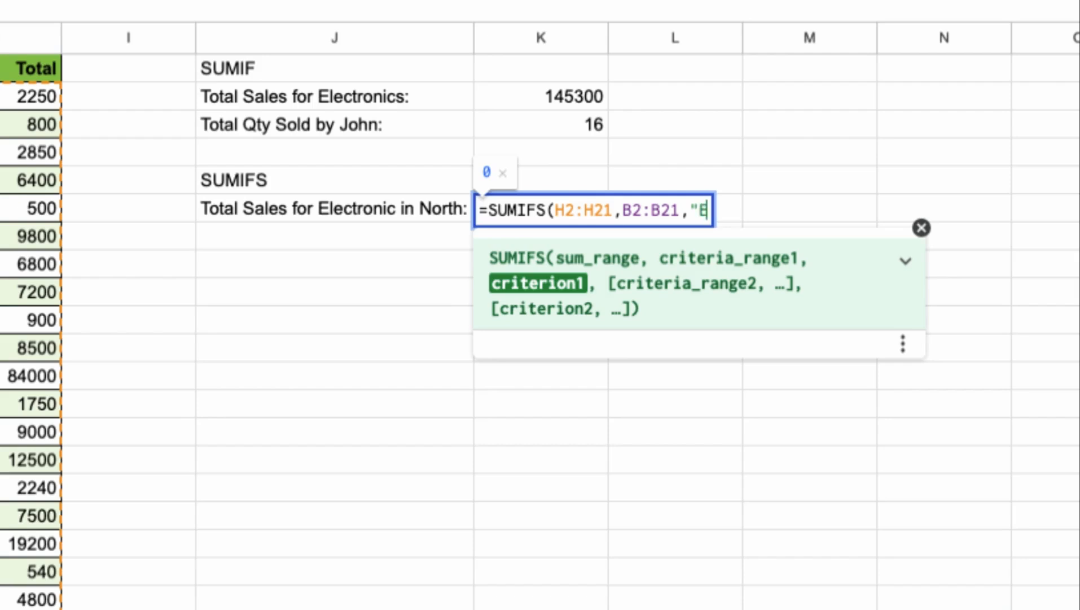
type("lectronics\"")
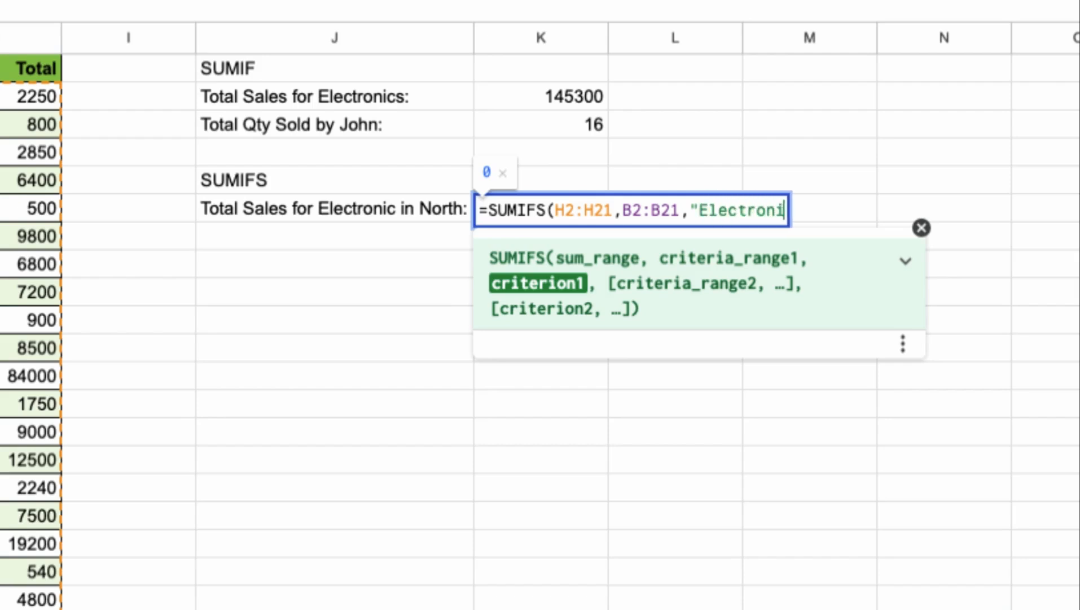
type(",")
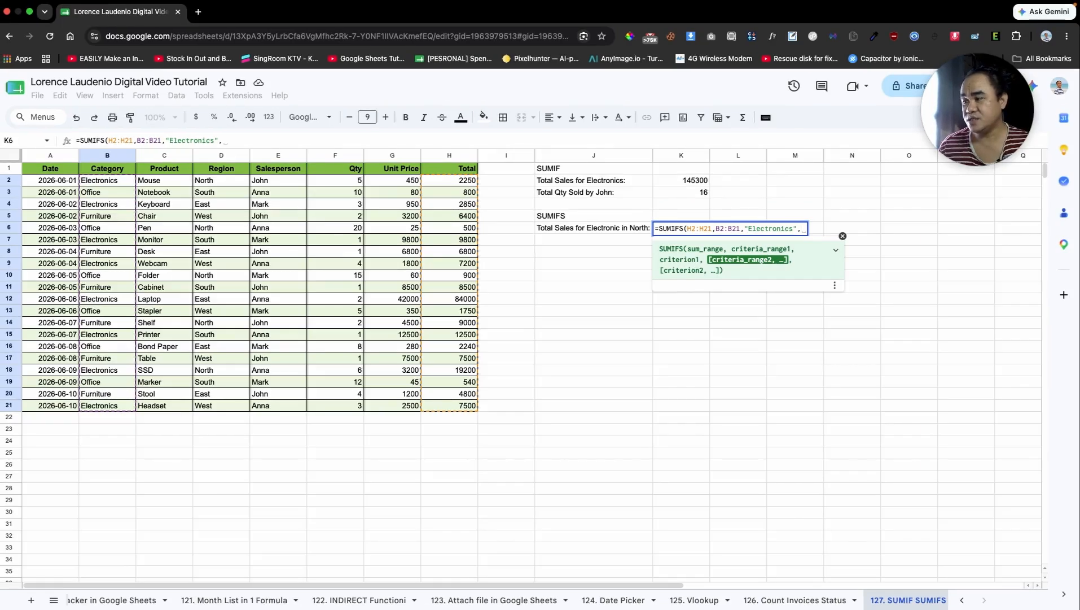
- Add D2:D20 as the SUMIFS formula's second criteria range with the criterion "North"
left_click_drag(221, 180, 221, 394)
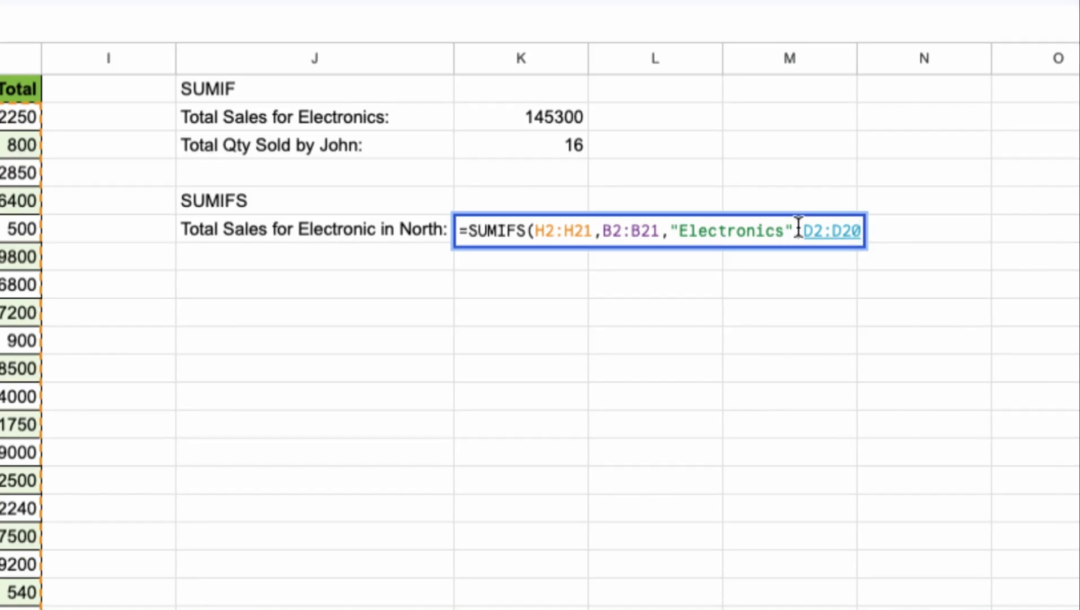
type(",")
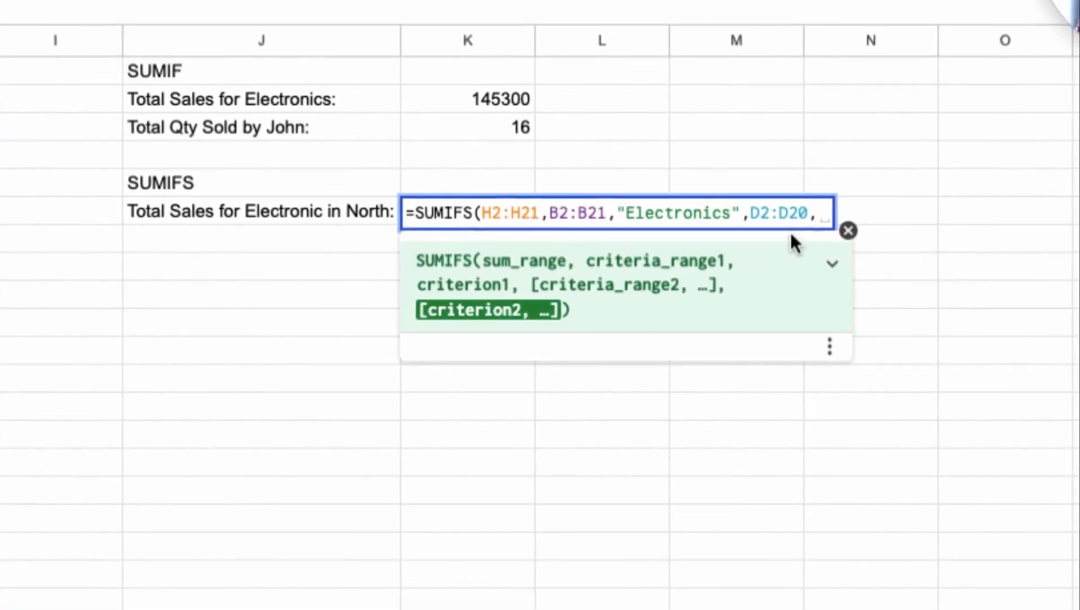
type("\"North\"")
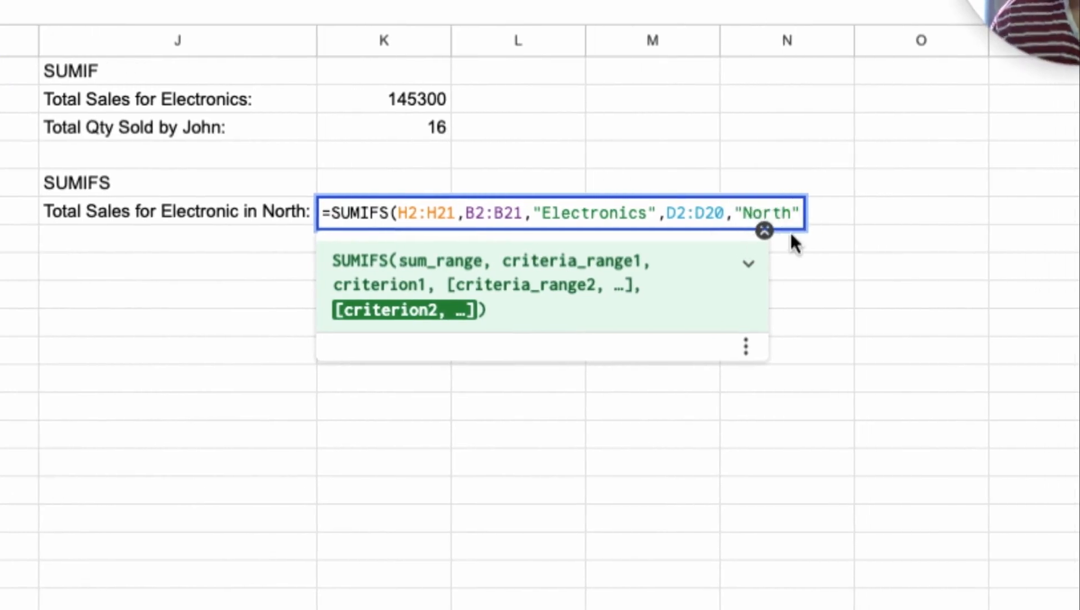
type(")")
key("BackSpace")
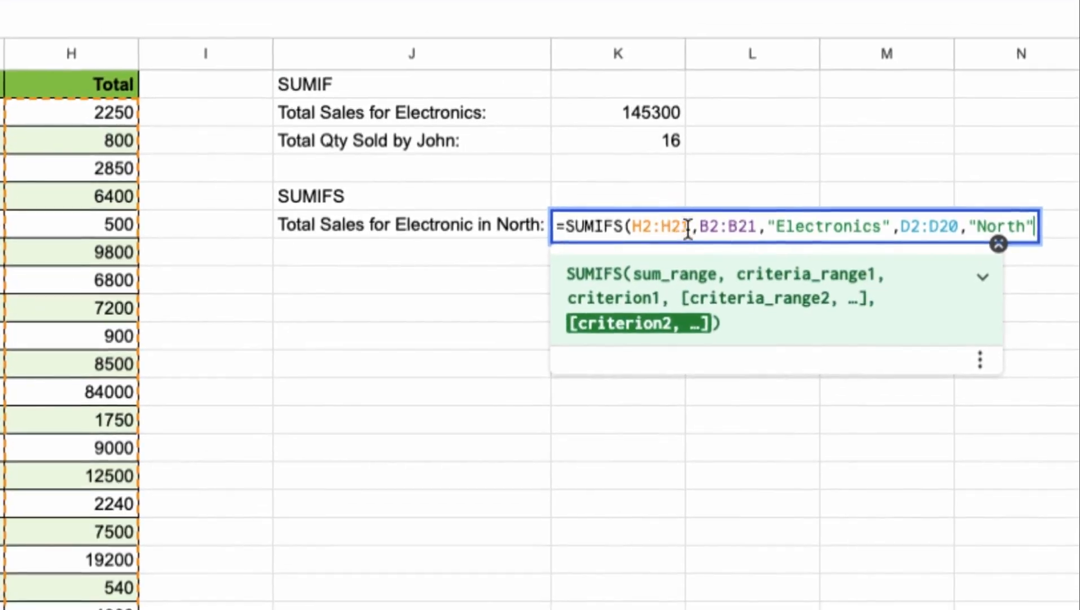
- Review the ranges and criteria of the SUMIFS formula in K6, and close and commit the formula
left_click(527, 174)
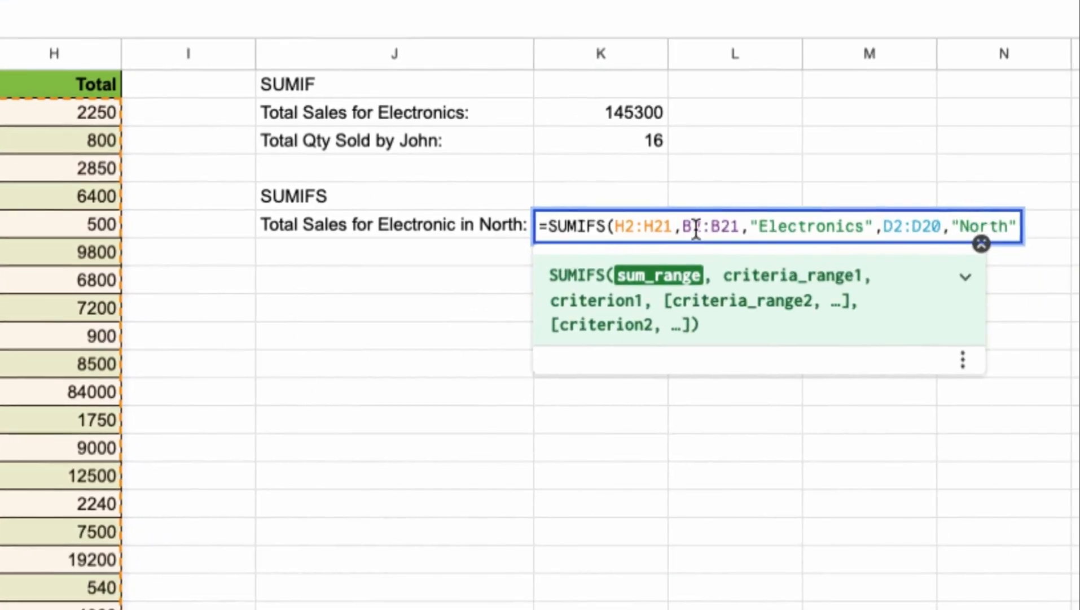
left_click(708, 229)
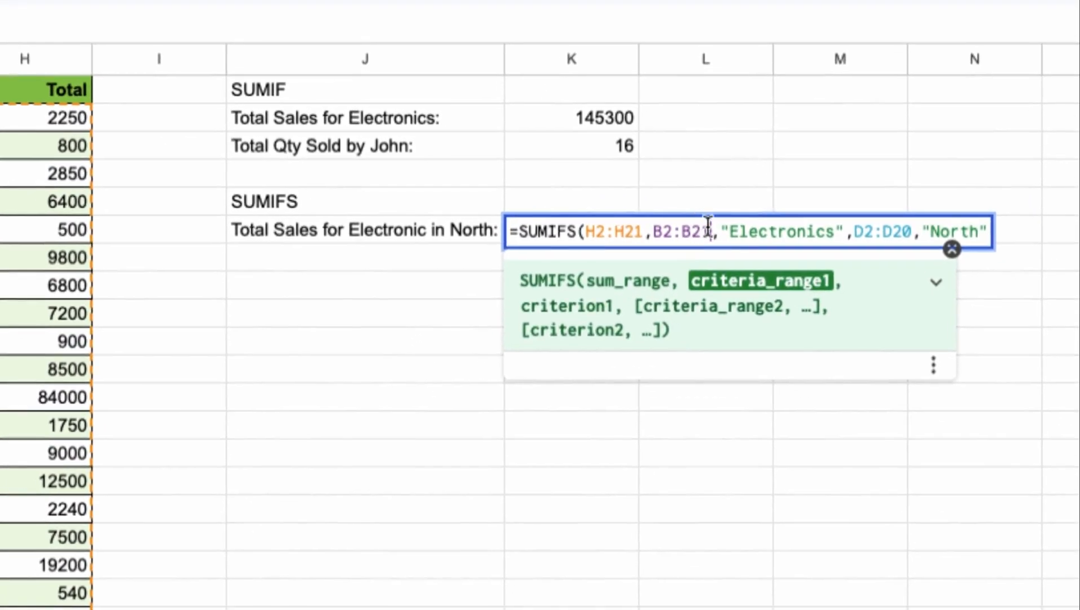
left_click_drag(697, 228, 651, 226)
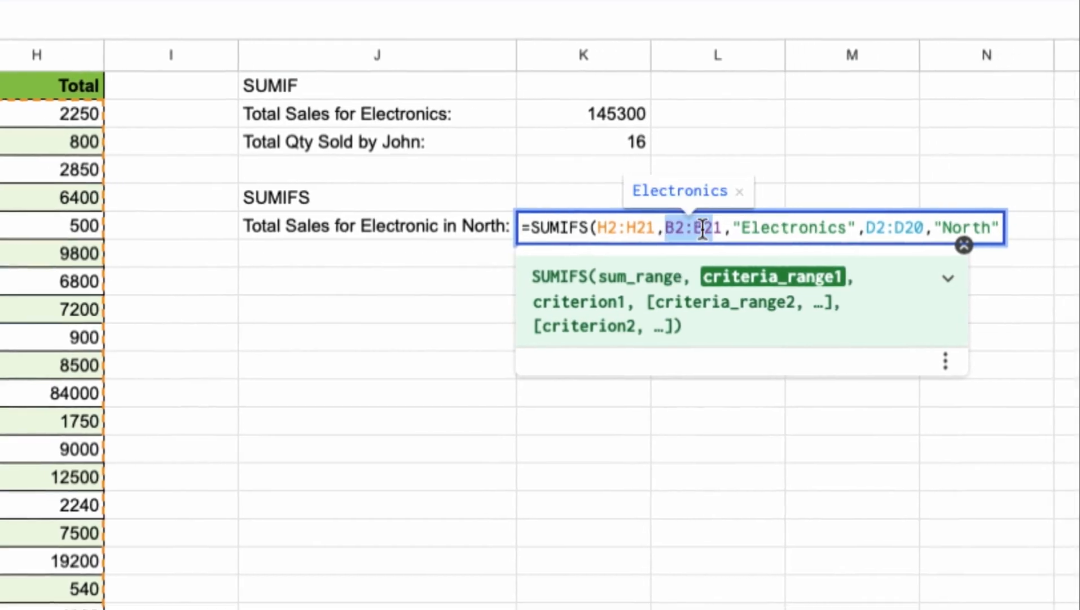
left_click_drag(711, 229, 753, 235)
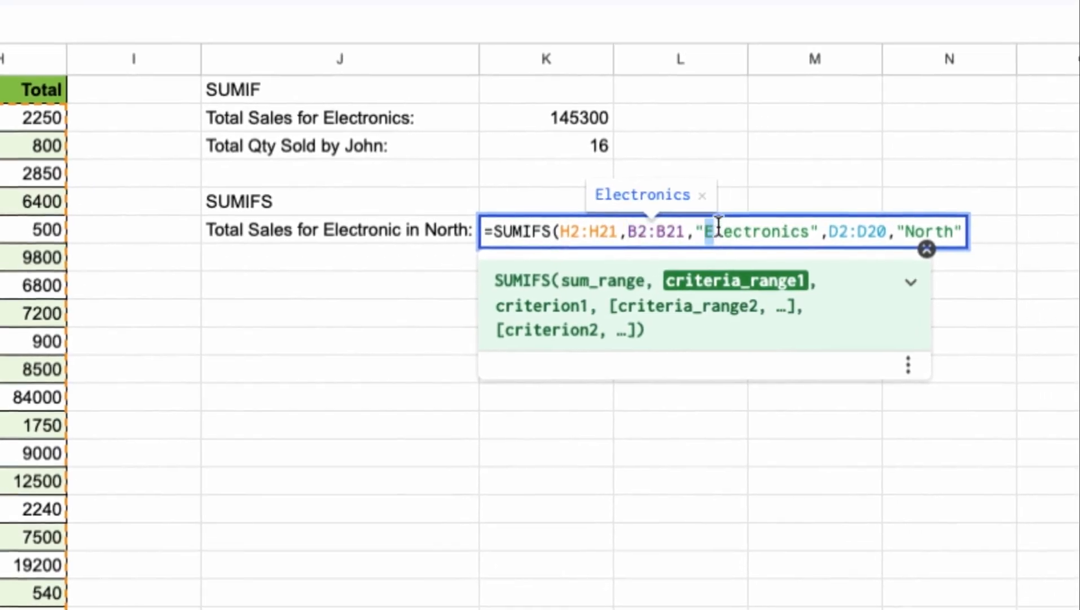
left_click(756, 226)
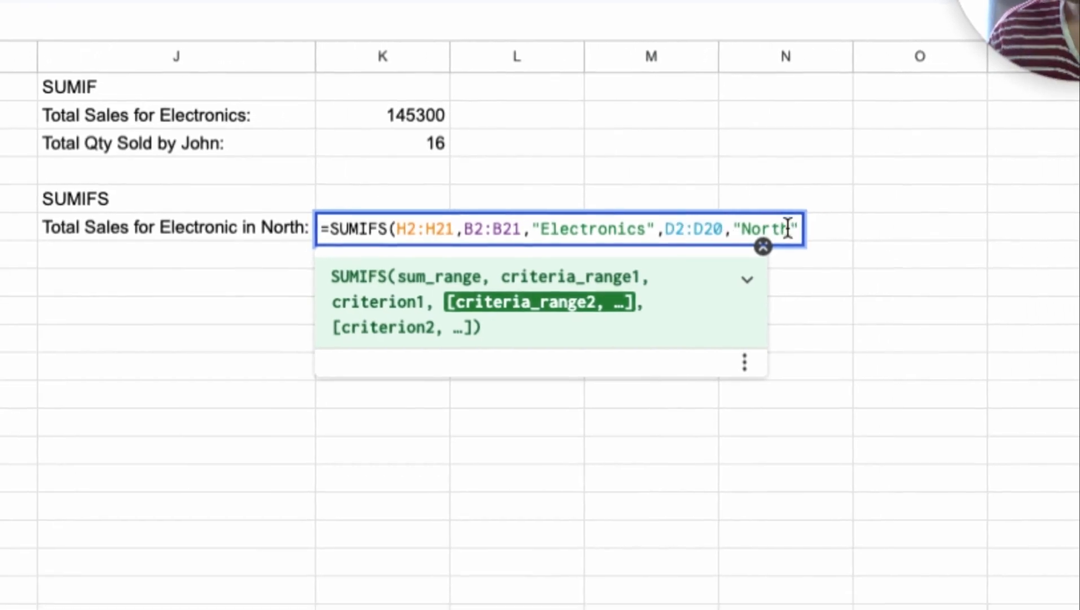
left_click(788, 228)
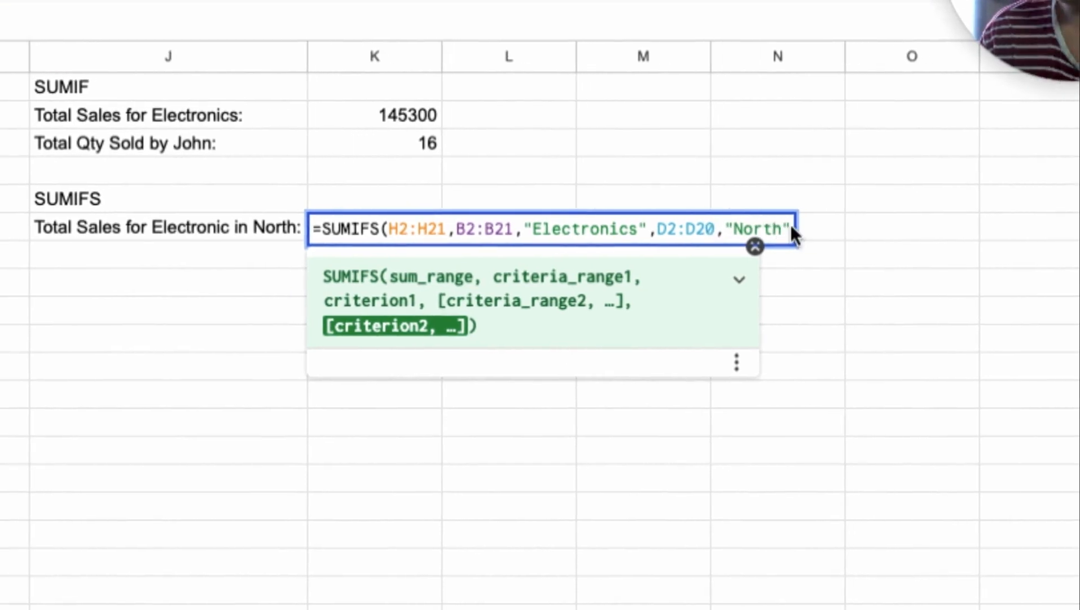
left_click(791, 227)
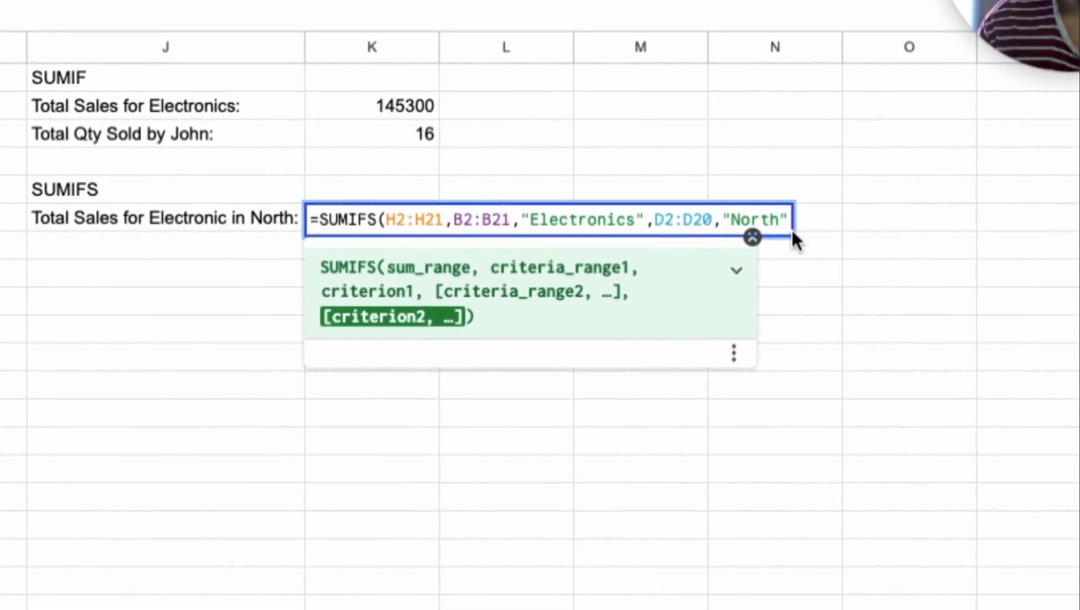
type(")")
key("Return")
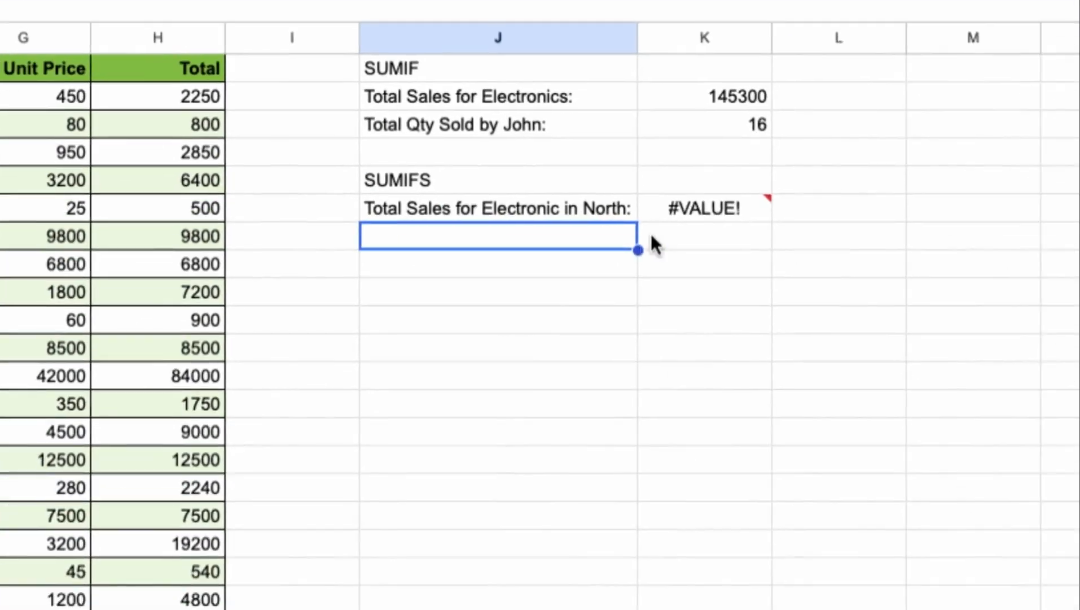
- Correct the SUMIFS formula in K6 so its Region criteria range is D2:D21, matching the other ranges' size
left_click(682, 209)
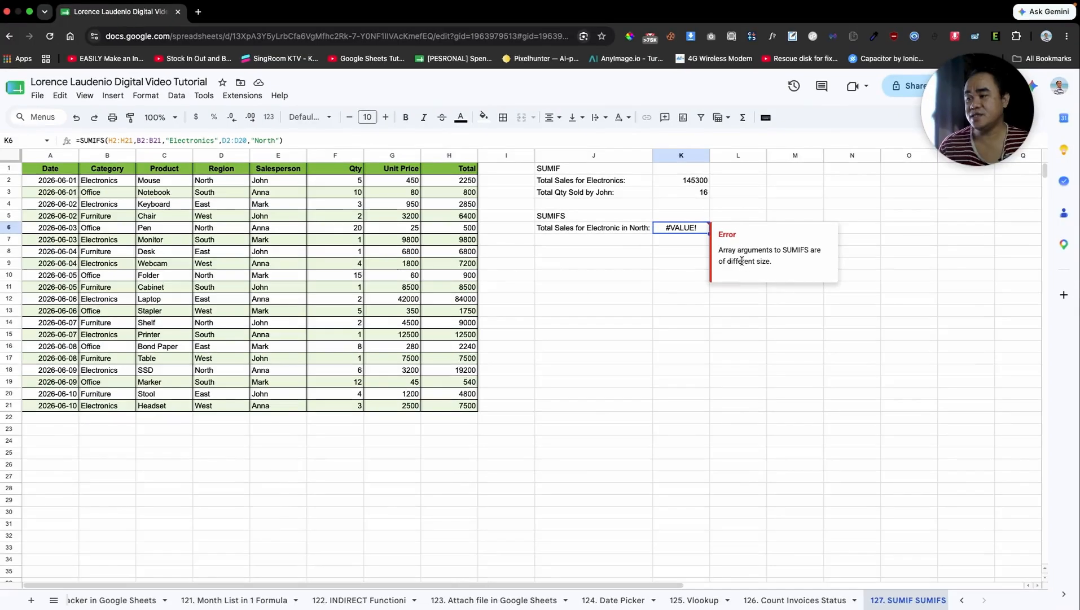
left_click_drag(167, 184, 189, 390)
left_click_drag(226, 180, 231, 393)
left_click(688, 228)
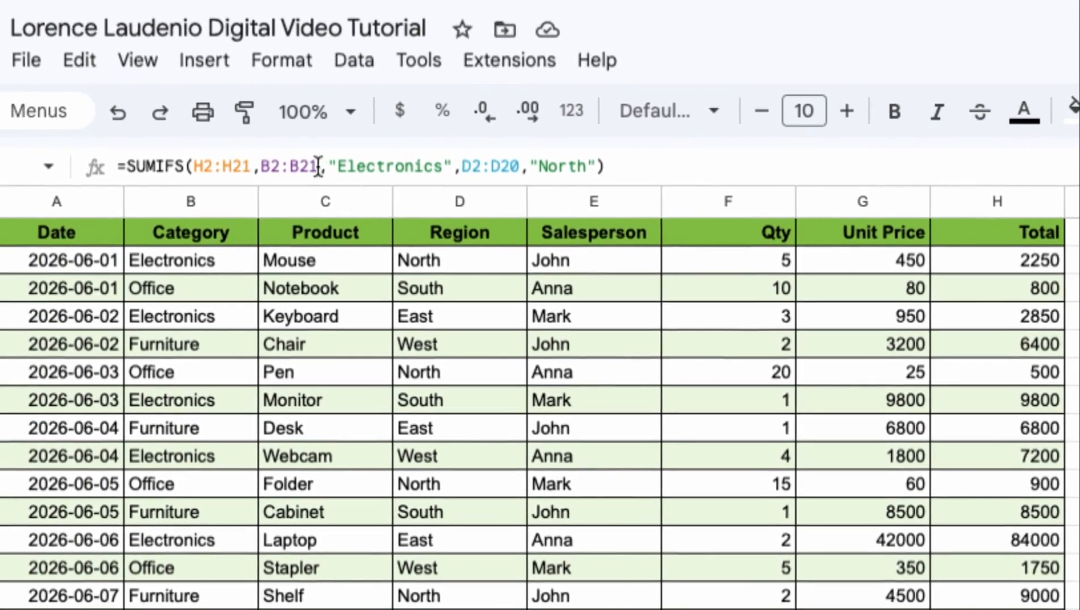
left_click_drag(319, 166, 309, 167)
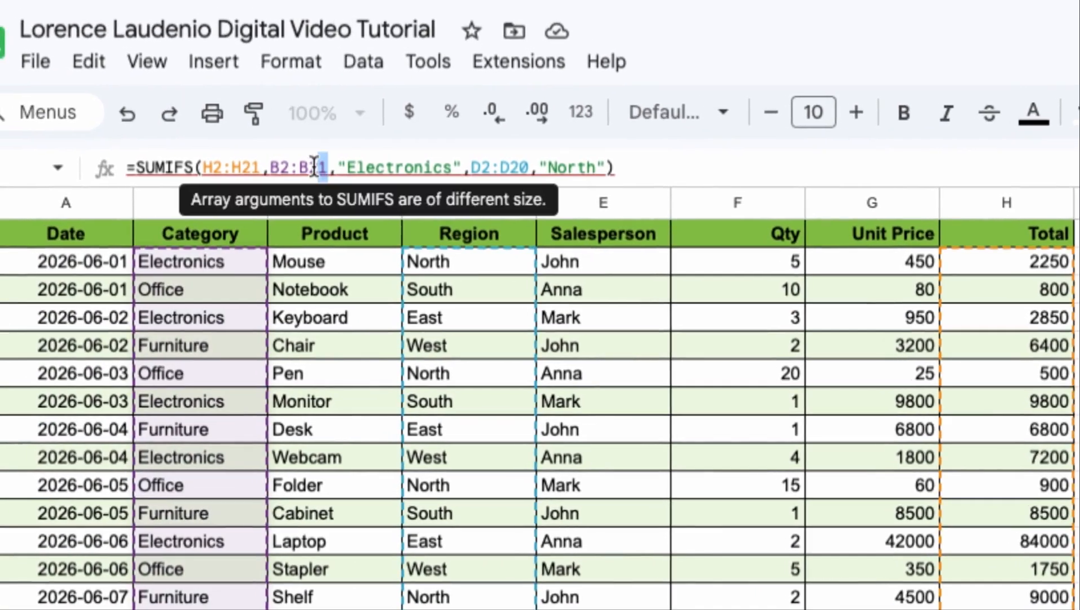
key("BackSpace")
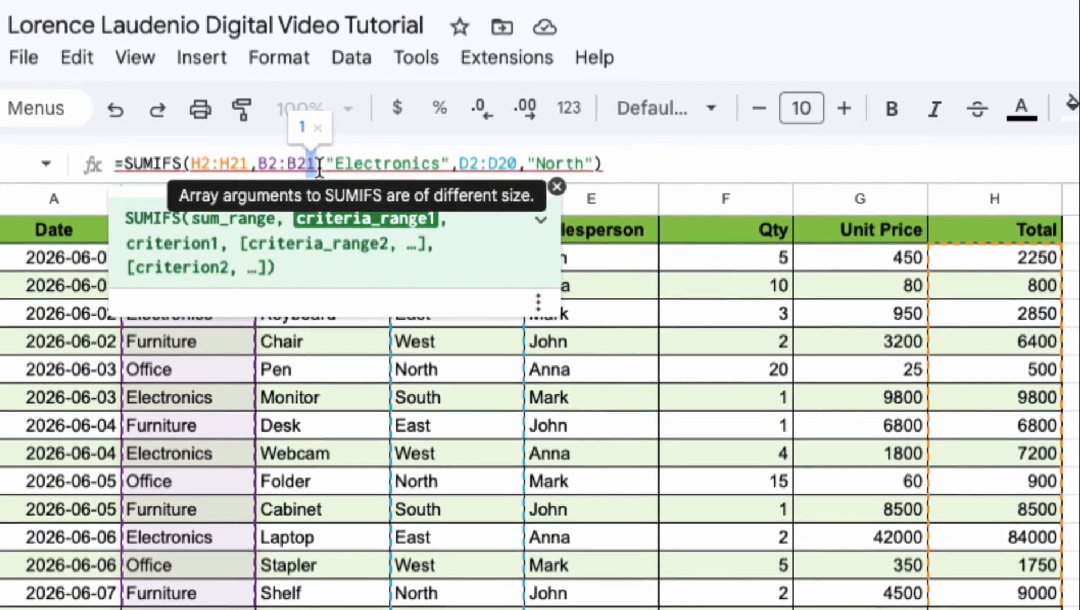
type("1")
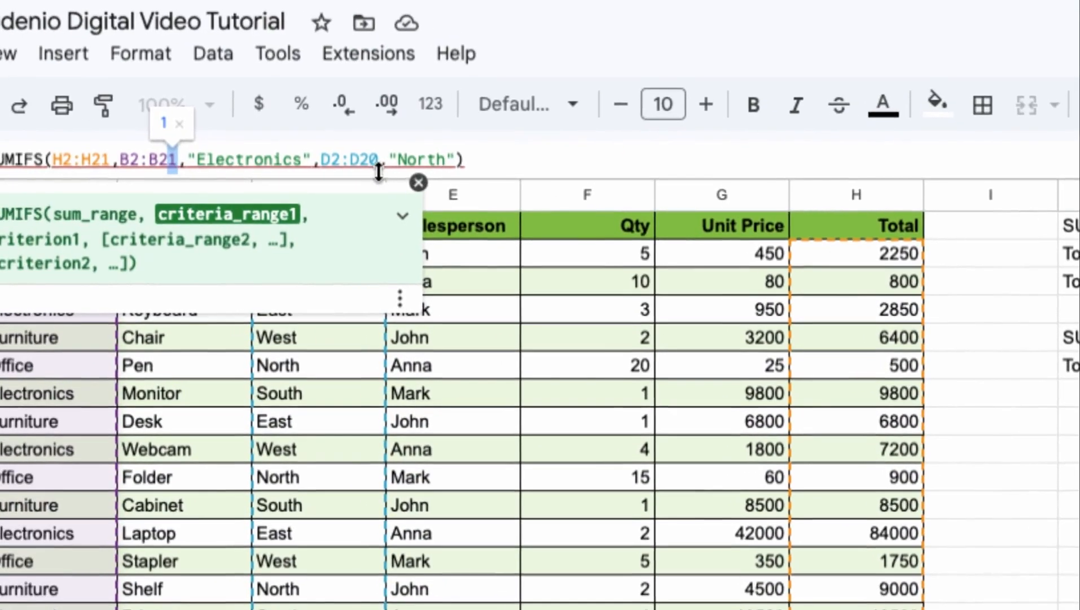
left_click(353, 158)
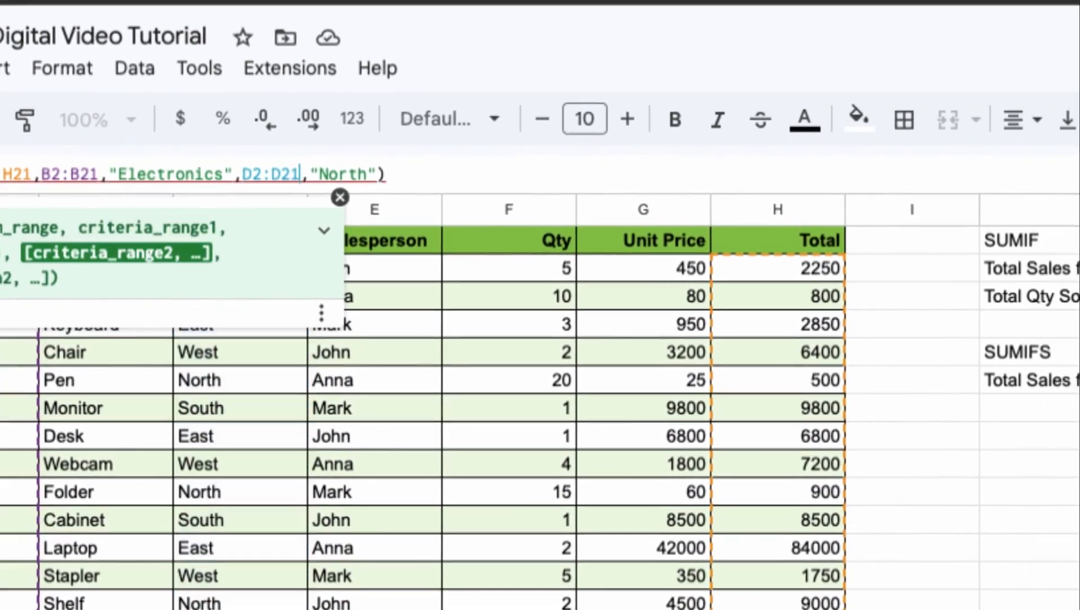
key("Return")
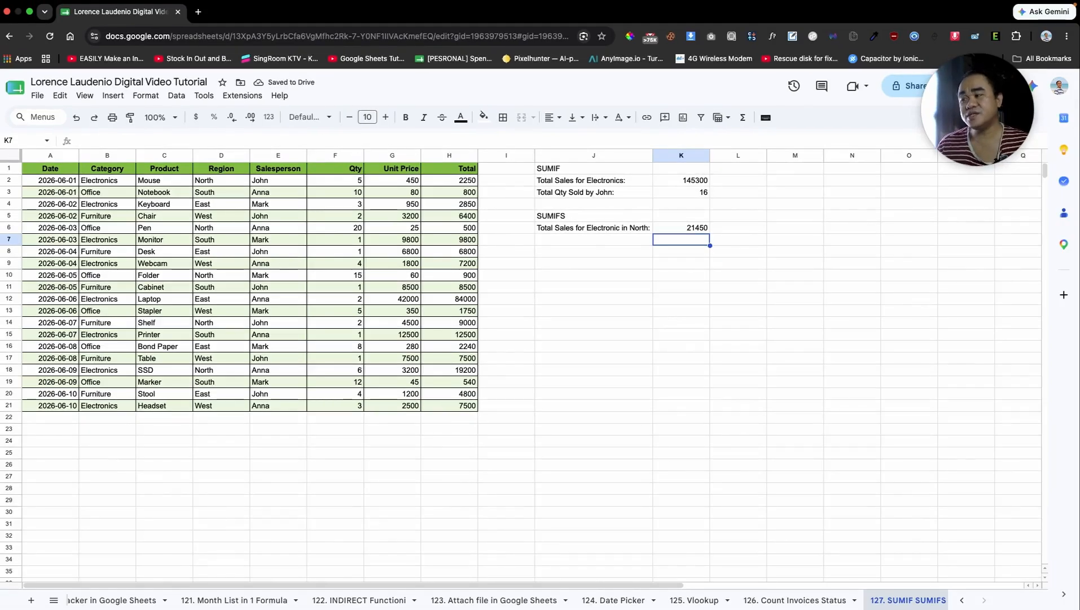
- Label J7 as "Total Qty sold by" the salesperson named in E3, followed by "in South:"
left_click(681, 228)
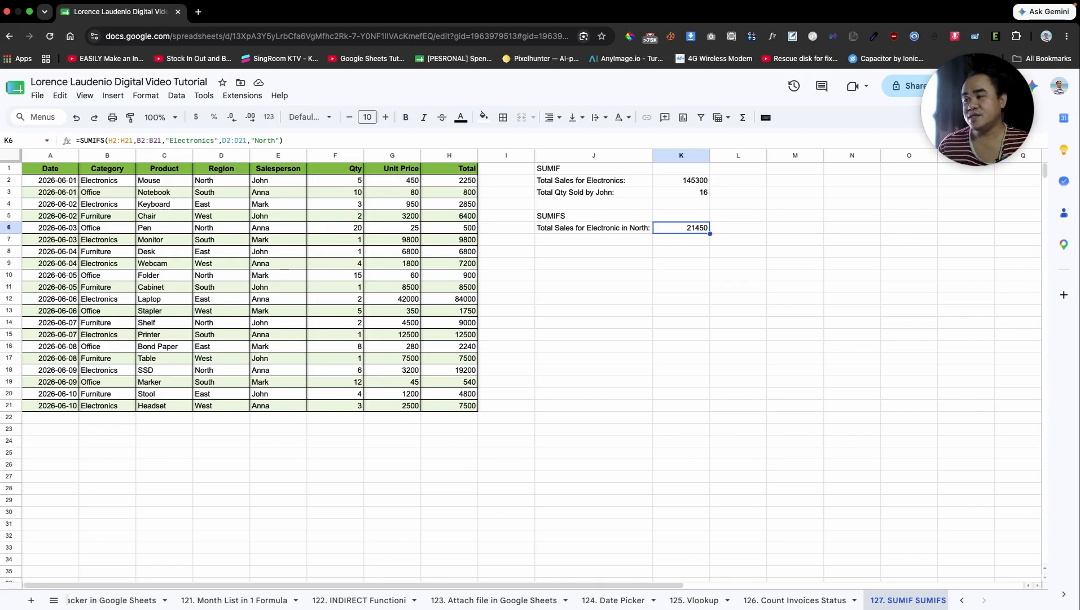
left_click(593, 239)
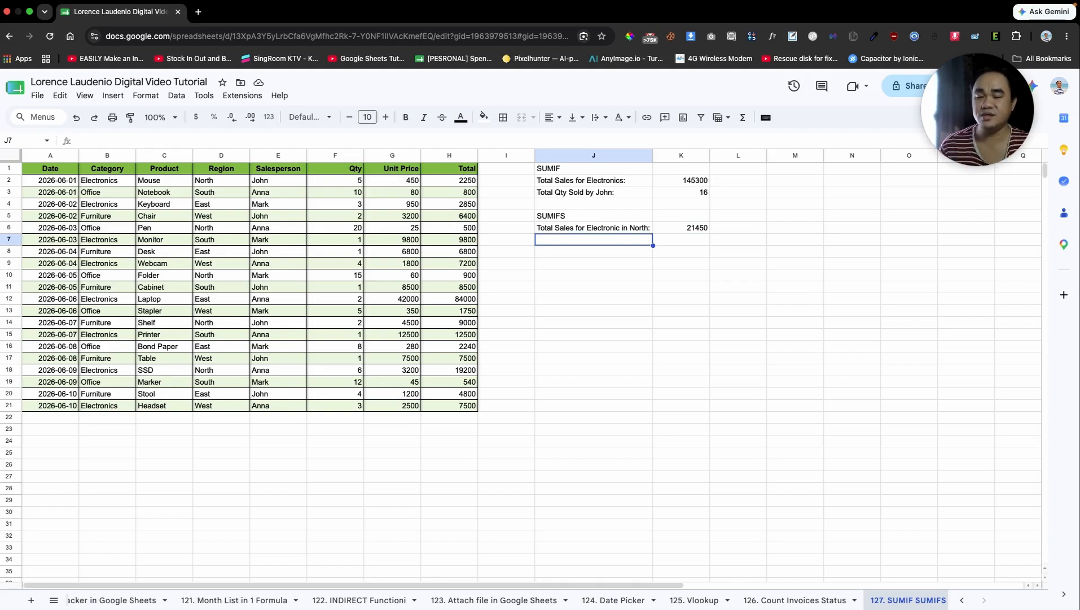
type("Total ")
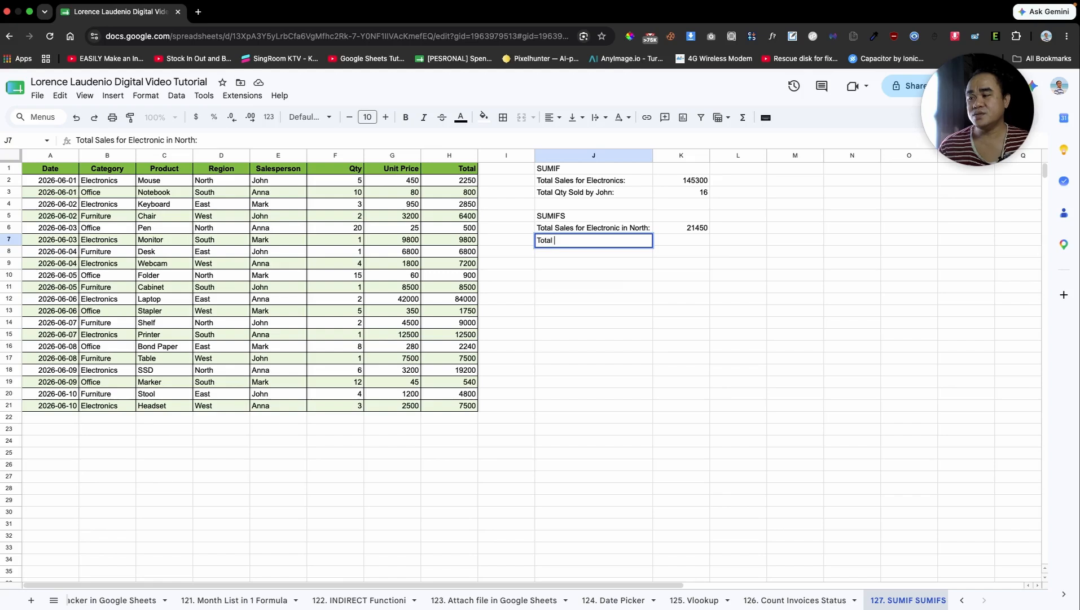
type("Qty Sol")
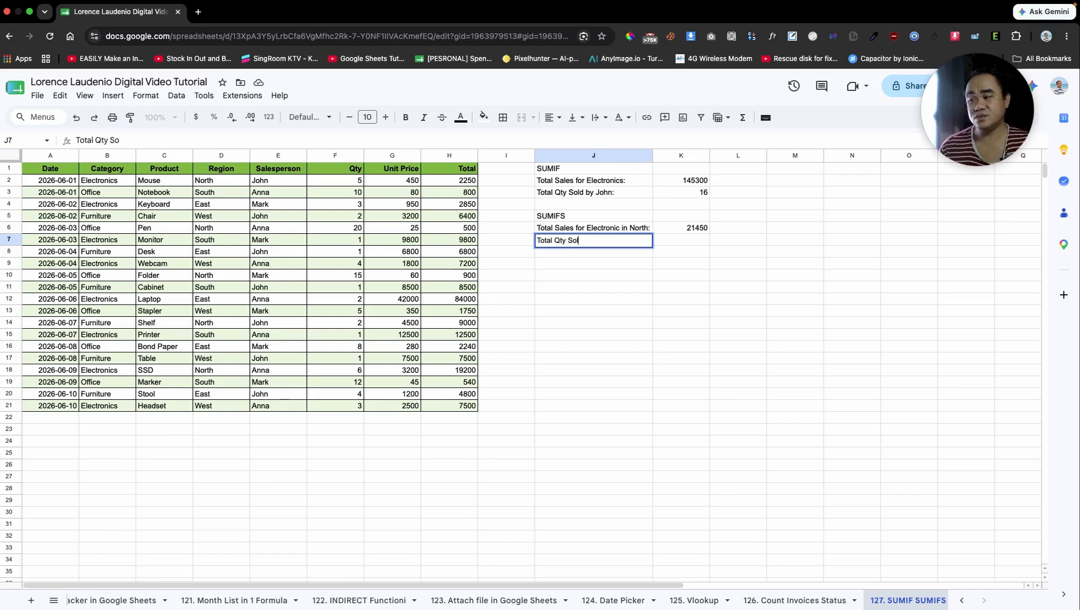
type("d by Anna")
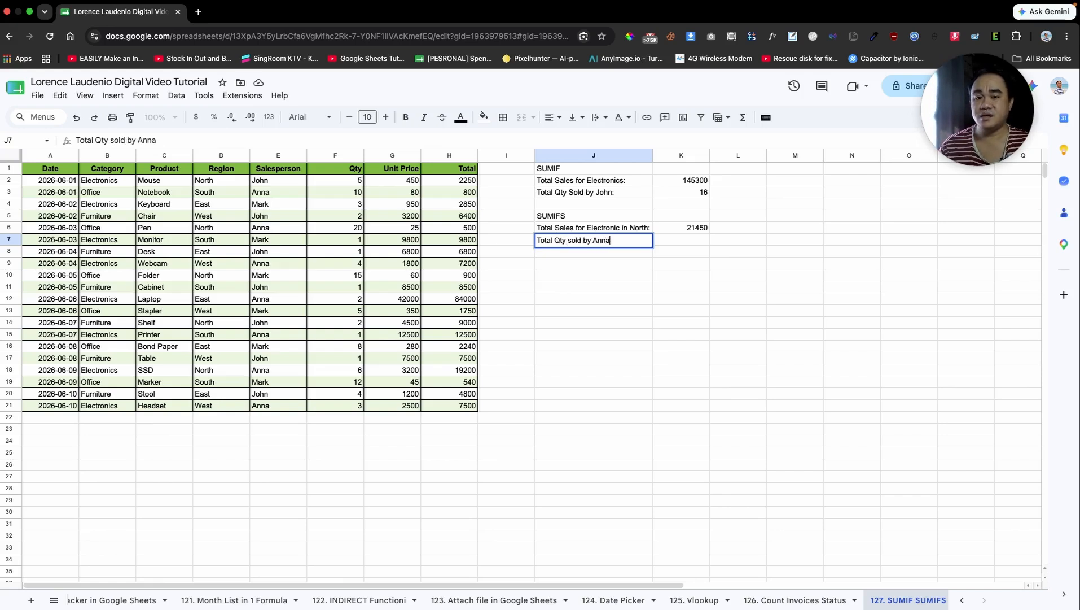
type("h:")
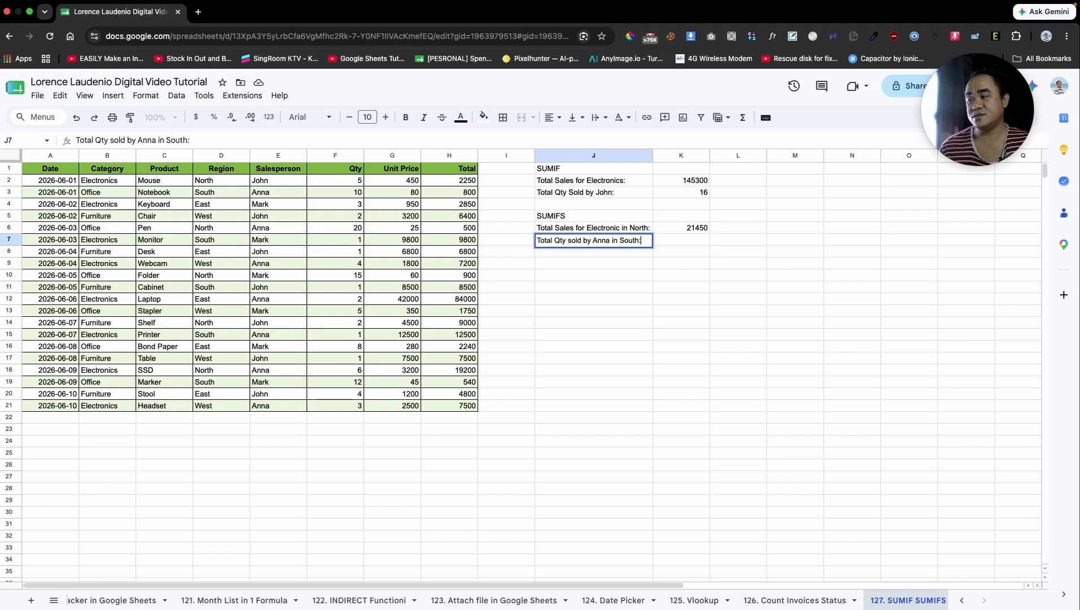
key("Tab")
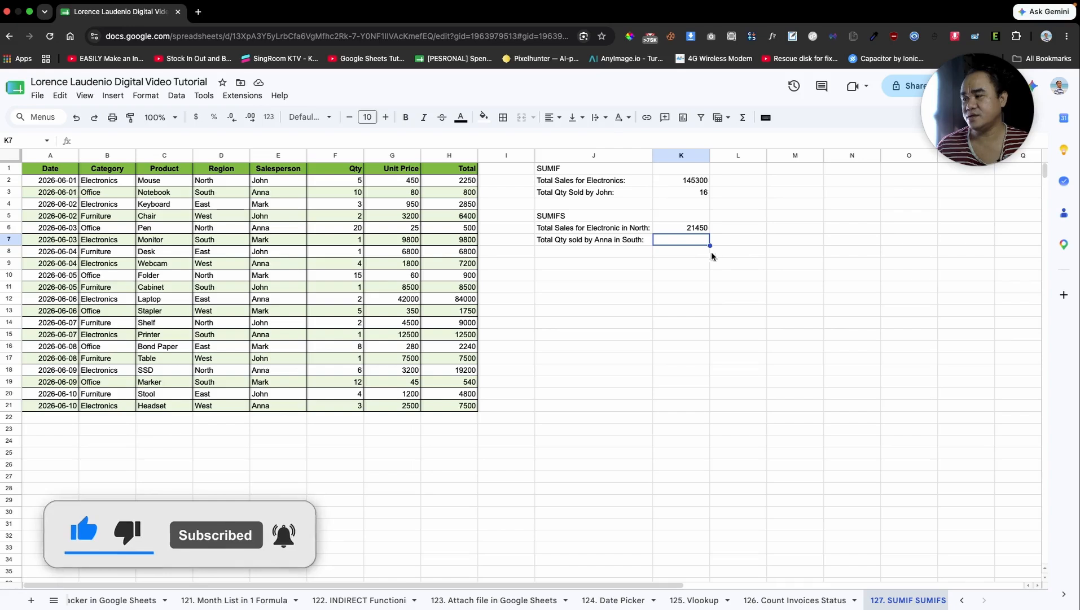
- Review the quantity, salesperson and region conditions in the J7 label
left_click_drag(705, 250, 707, 242)
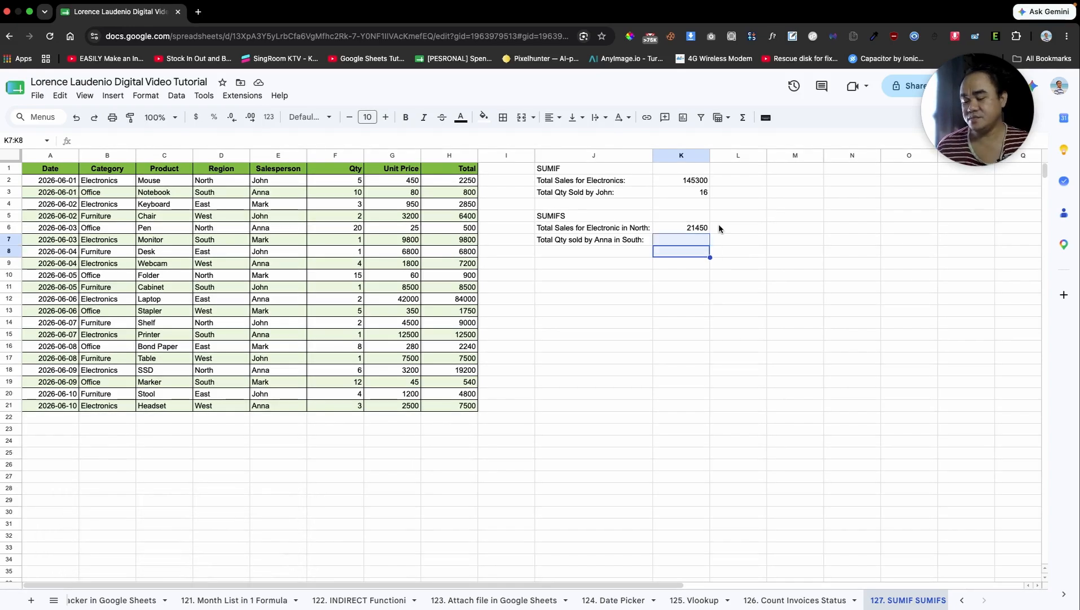
left_click(764, 257)
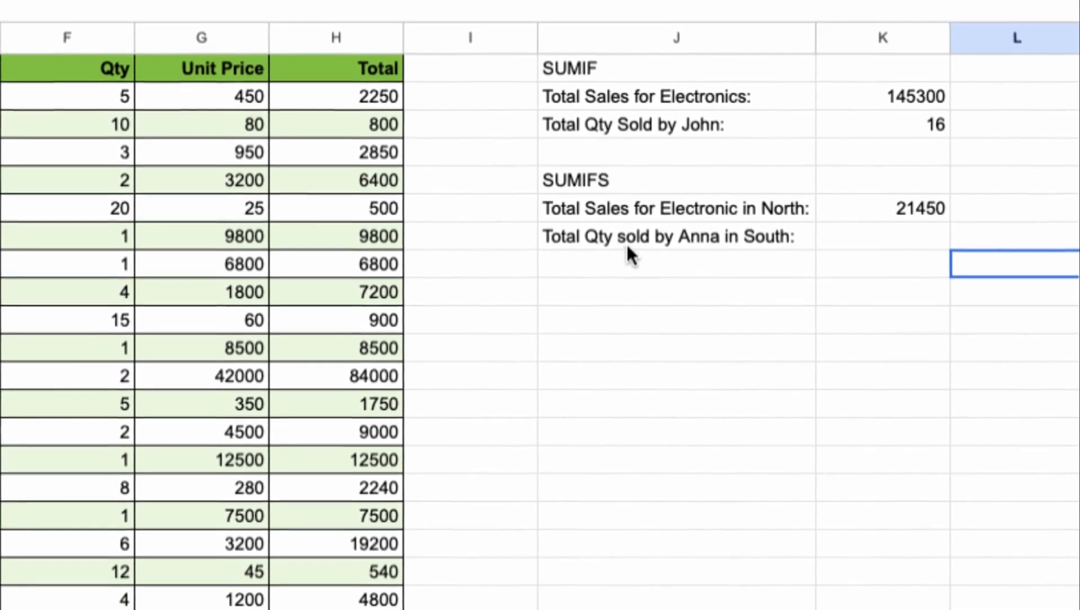
left_click(622, 241)
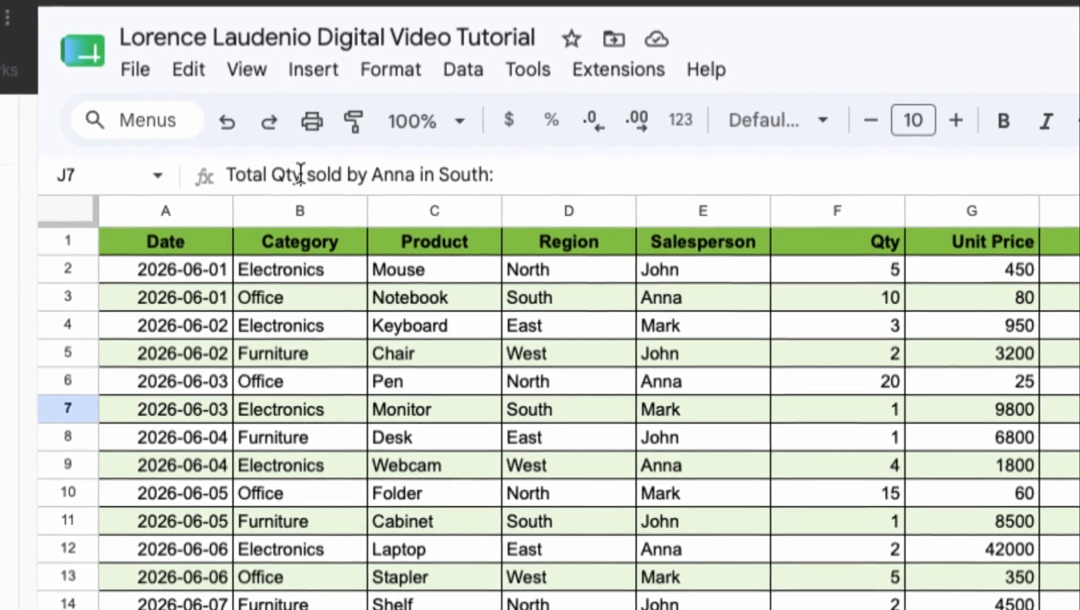
left_click_drag(301, 172, 231, 172)
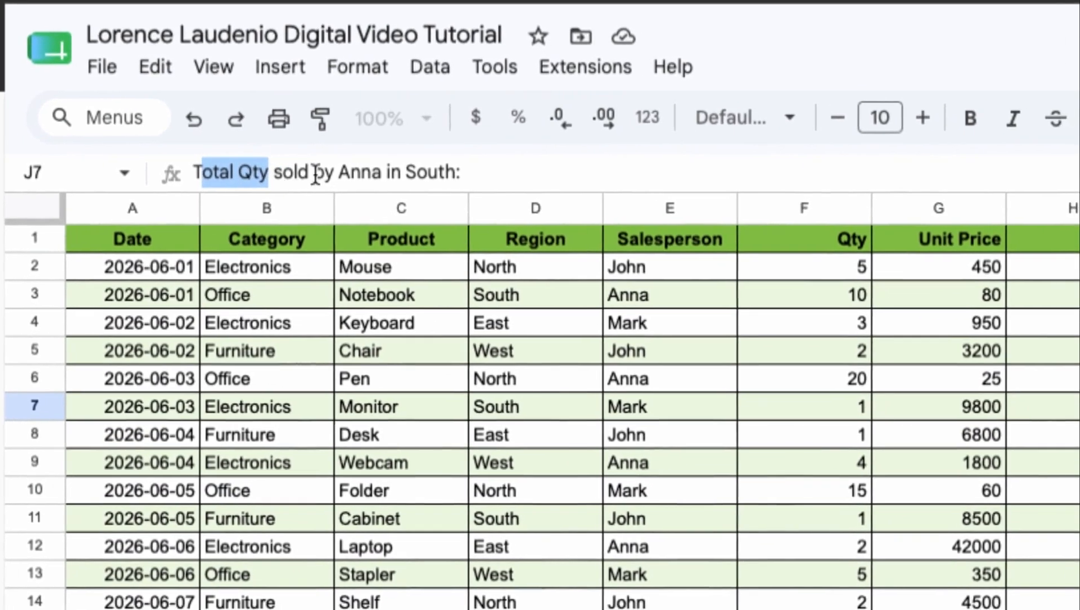
left_click_drag(322, 174, 418, 173)
left_click_drag(350, 172, 372, 173)
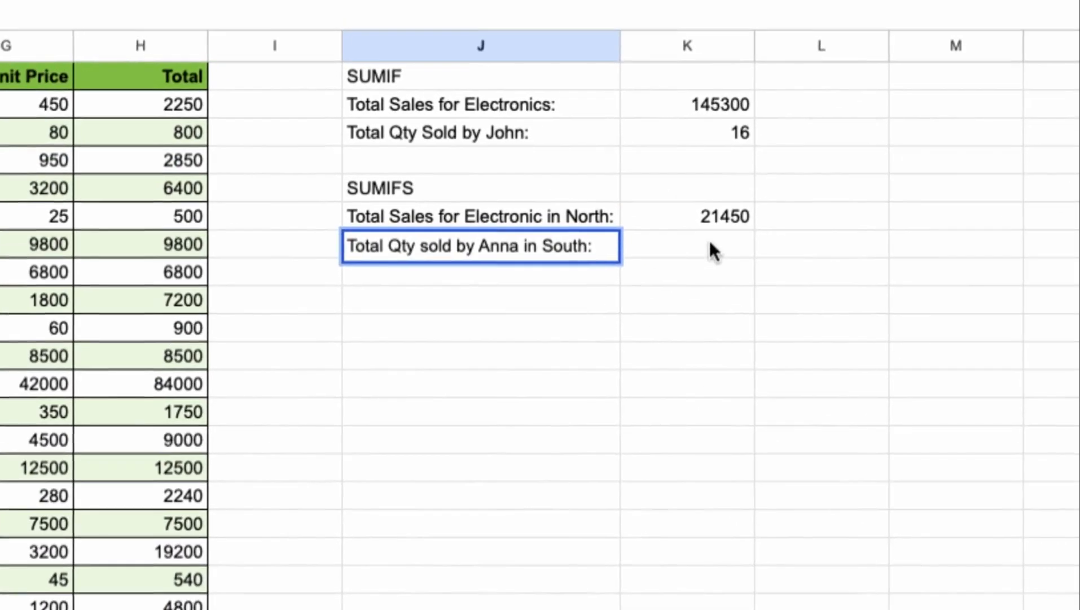
- Start a SUMIFS formula in K7 with the Qty values F2:F21 as its sum range
left_click(711, 244)
type("=sumifs(")
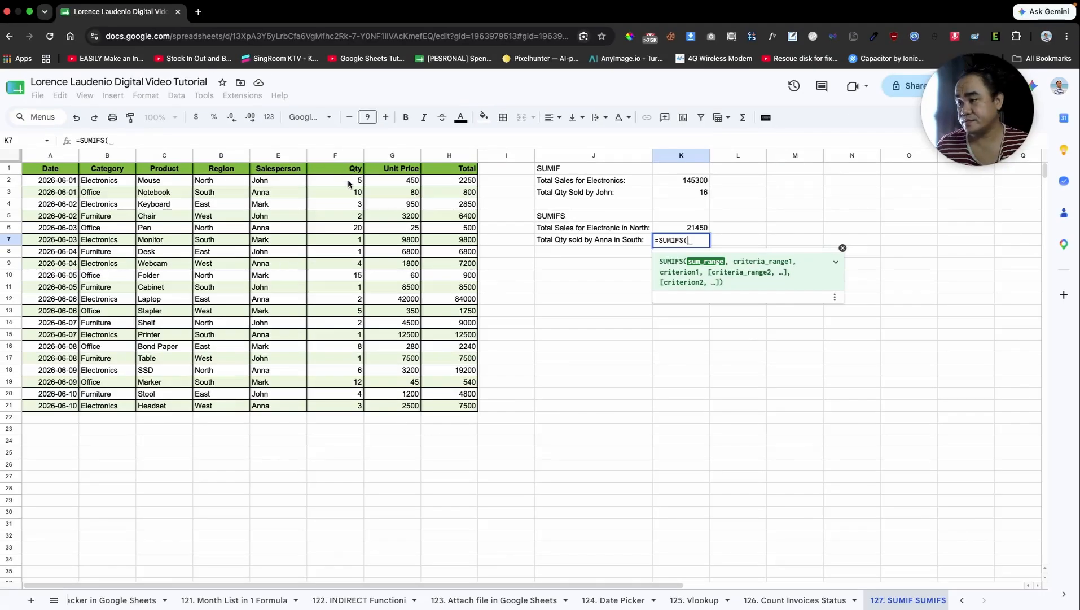
left_click_drag(479, 214, 482, 376)
left_click_drag(349, 248, 348, 405)
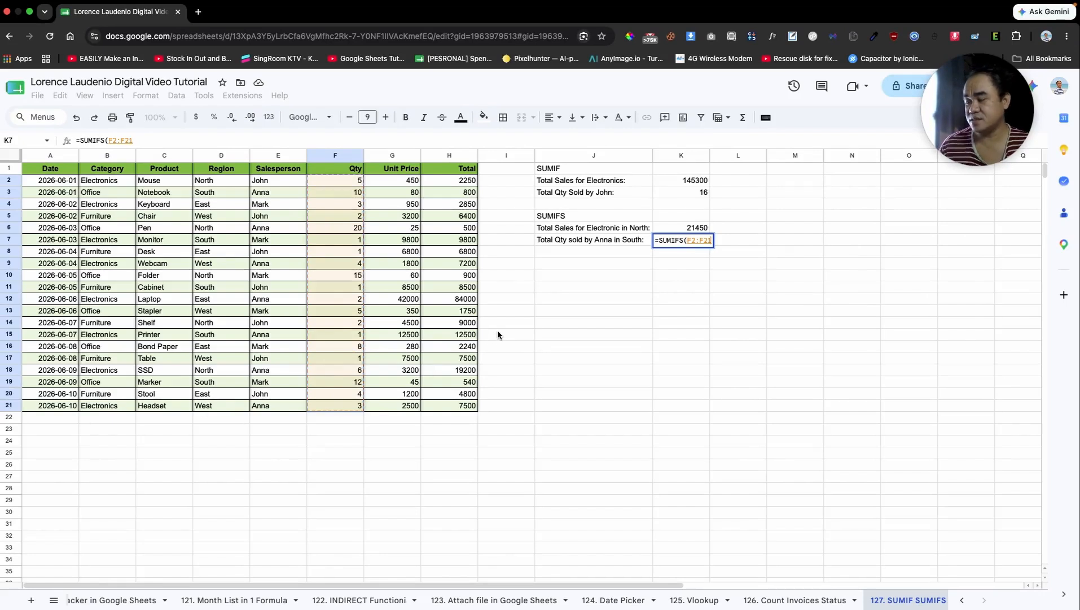
type(",")
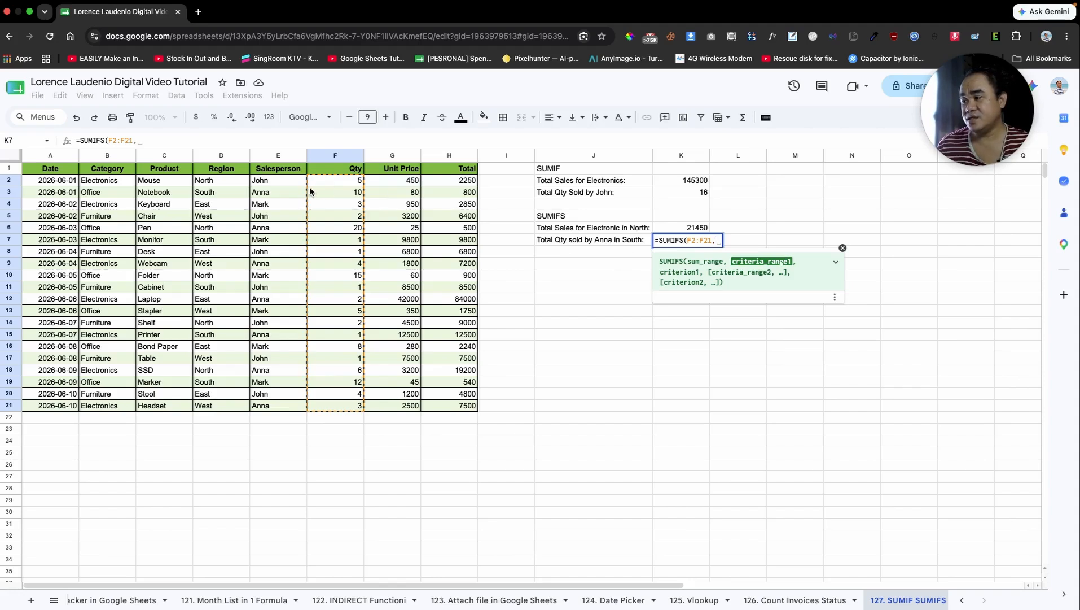
- Add E2:E21 as the SUMIFS formula's first criteria range, with the salesperson's name from E3 as the criterion
left_click_drag(298, 183, 292, 407)
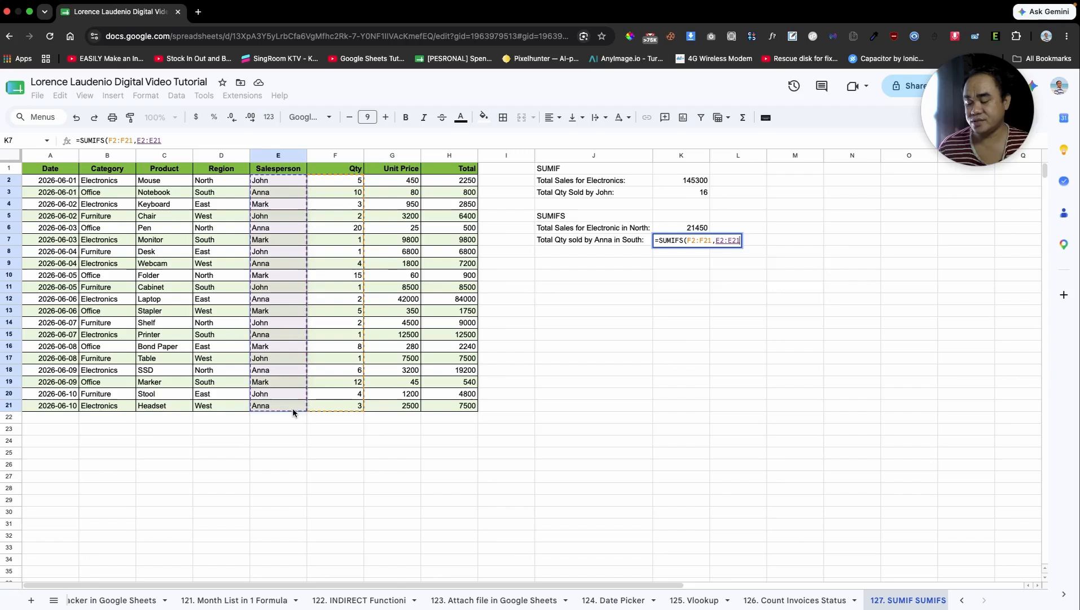
type(",")
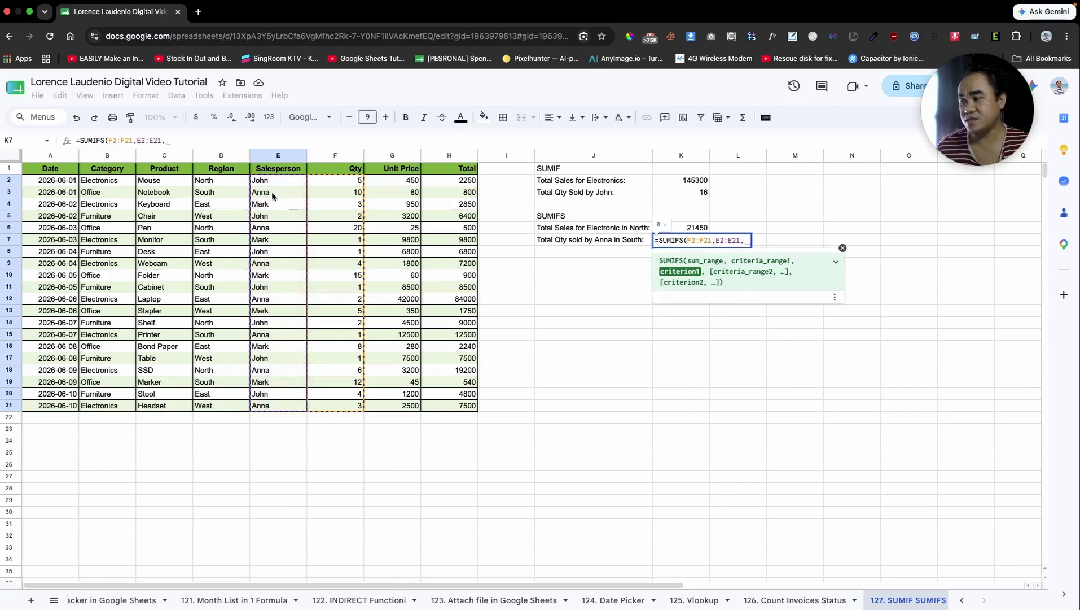
type("\"")
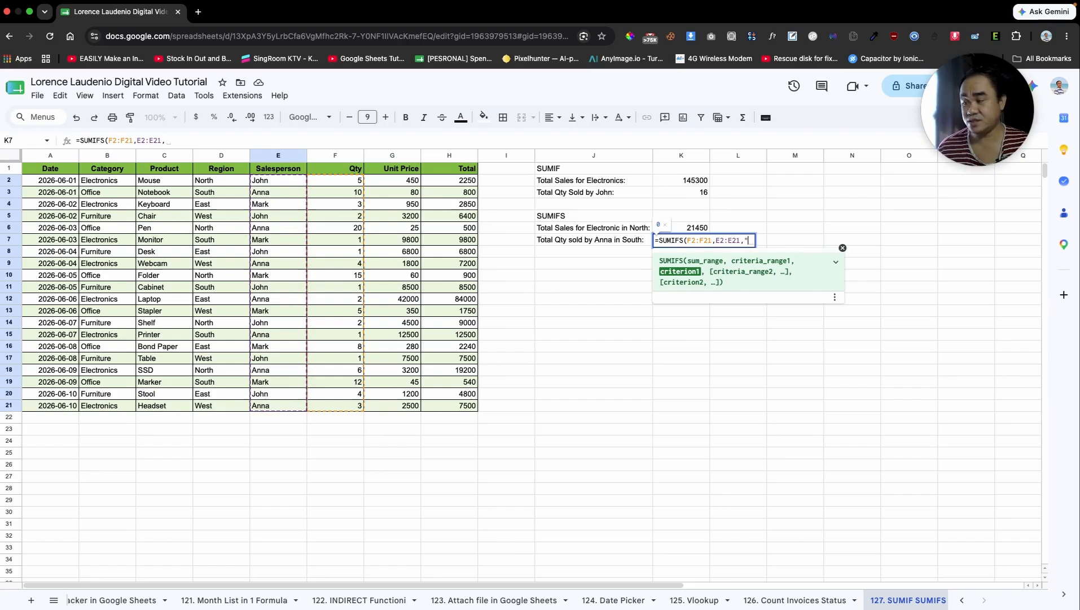
type("Anna\"")
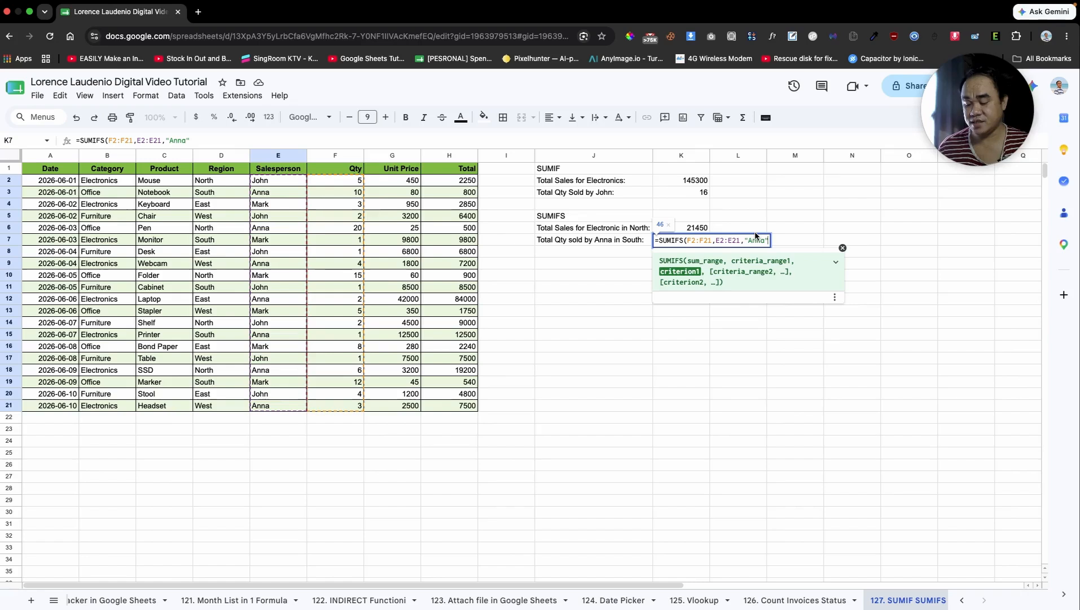
- Add D2:D21 as the K7 SUMIFS formula's second criteria range with the criterion "South"
type(",")
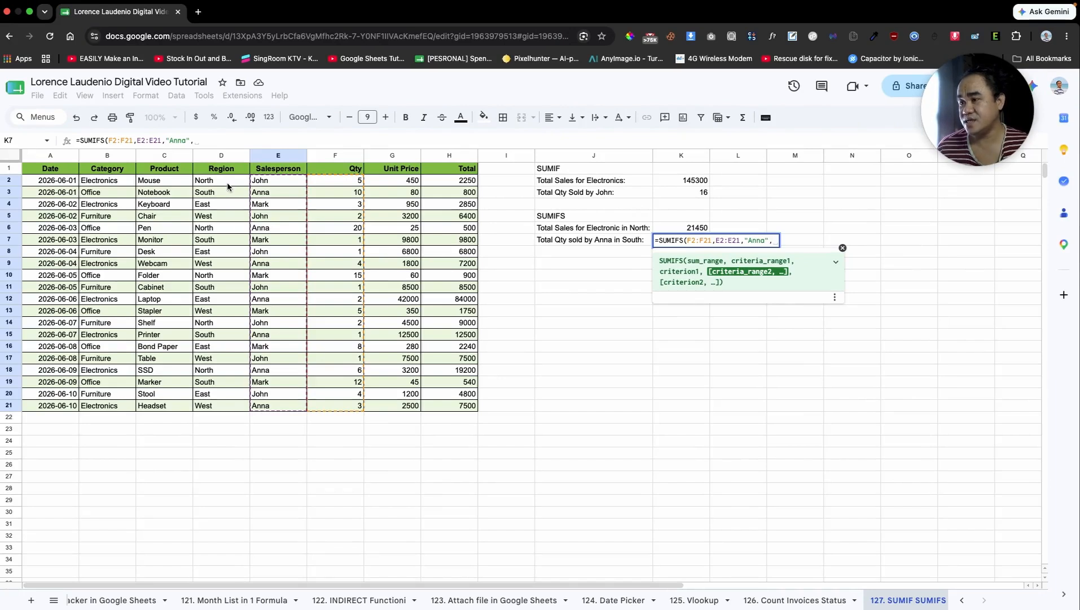
left_click_drag(227, 181, 221, 408)
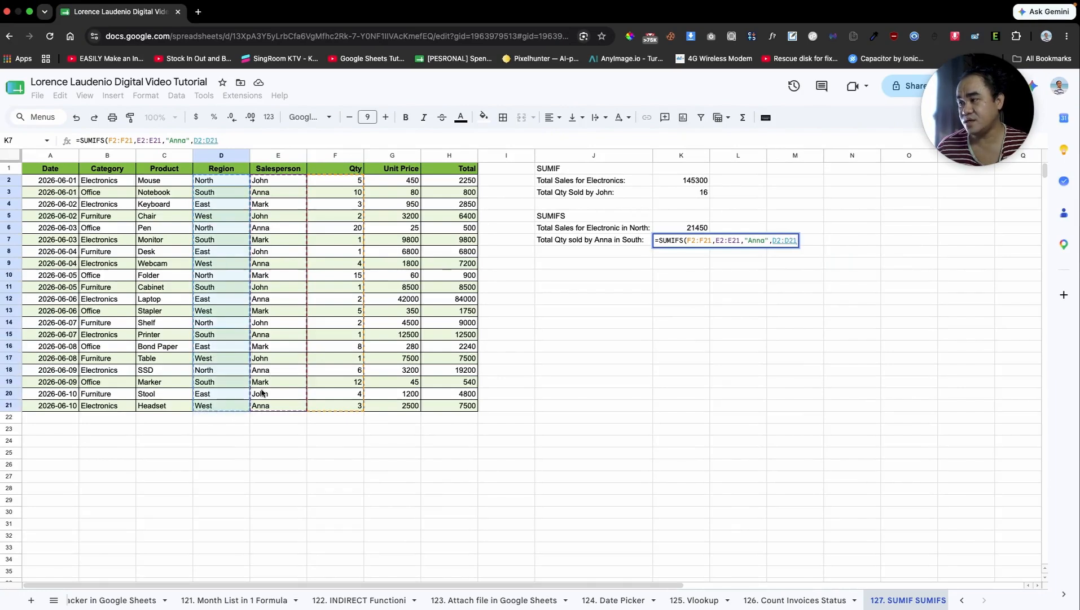
type(",")
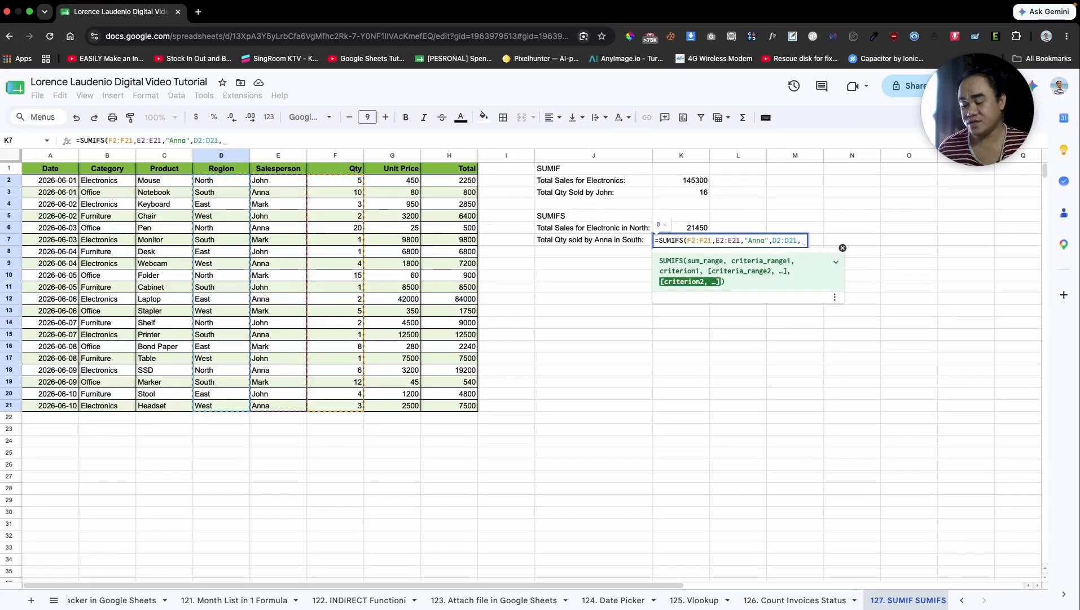
type("\"")
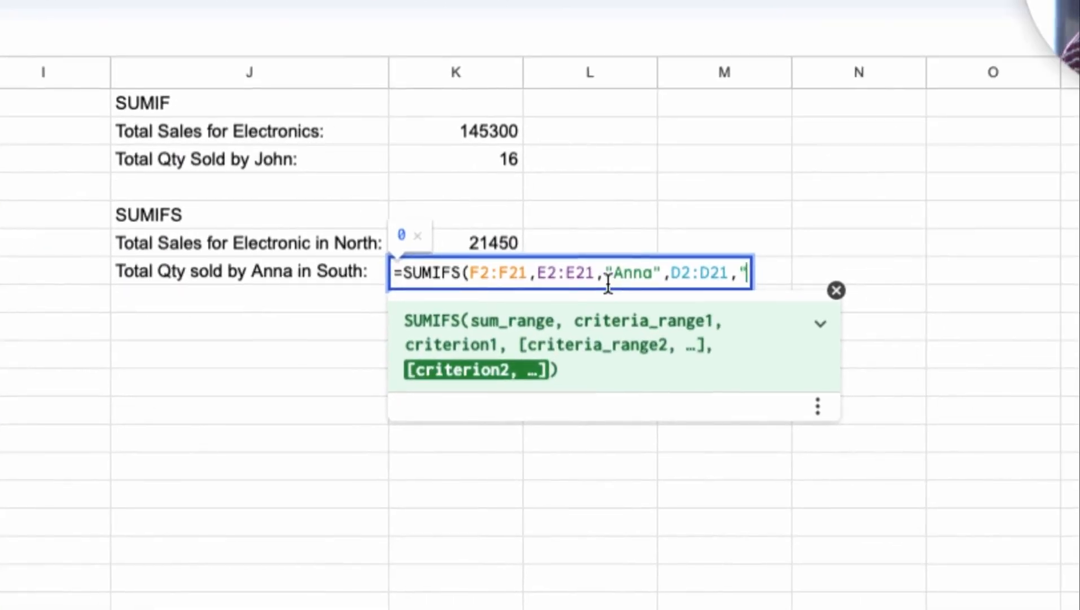
type("South\"")
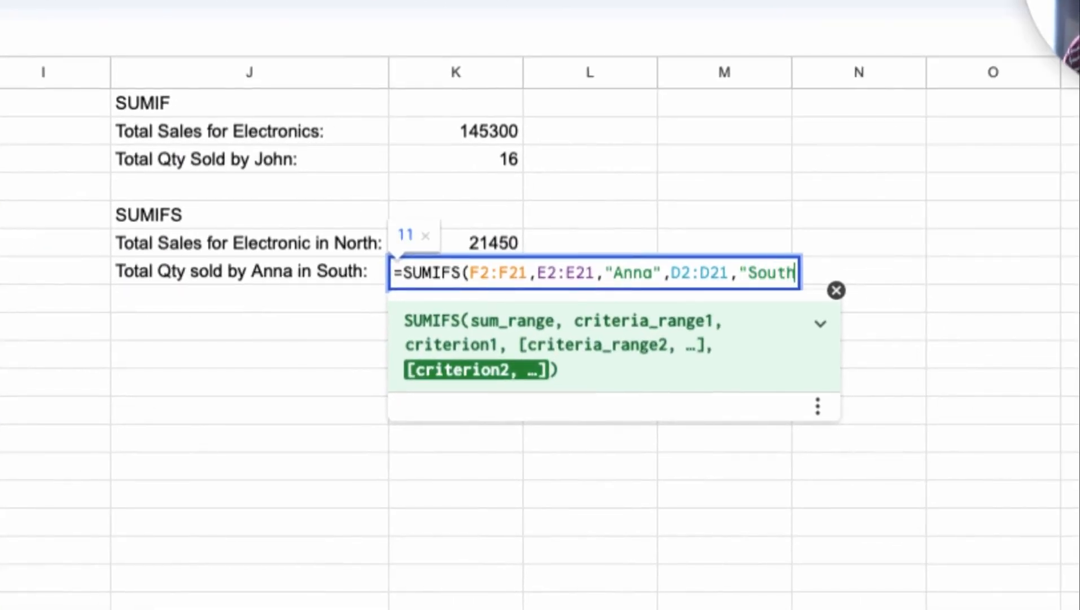
- Close the SUMIFS formula in K7, check its ranges, and commit it
type(")")
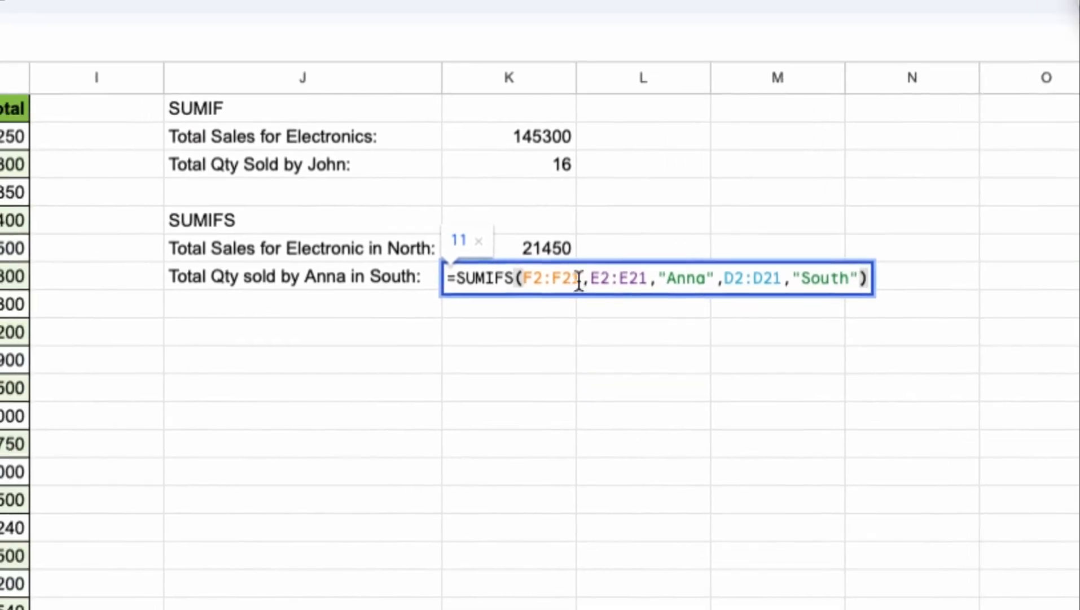
left_click_drag(511, 274, 487, 274)
left_click_drag(571, 279, 571, 279)
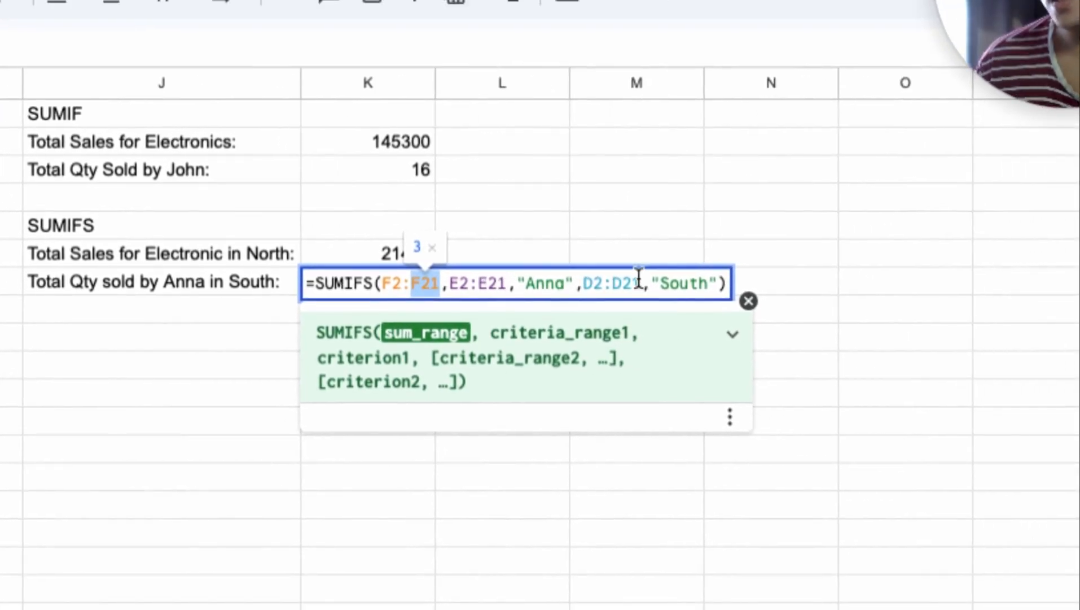
key("Return")
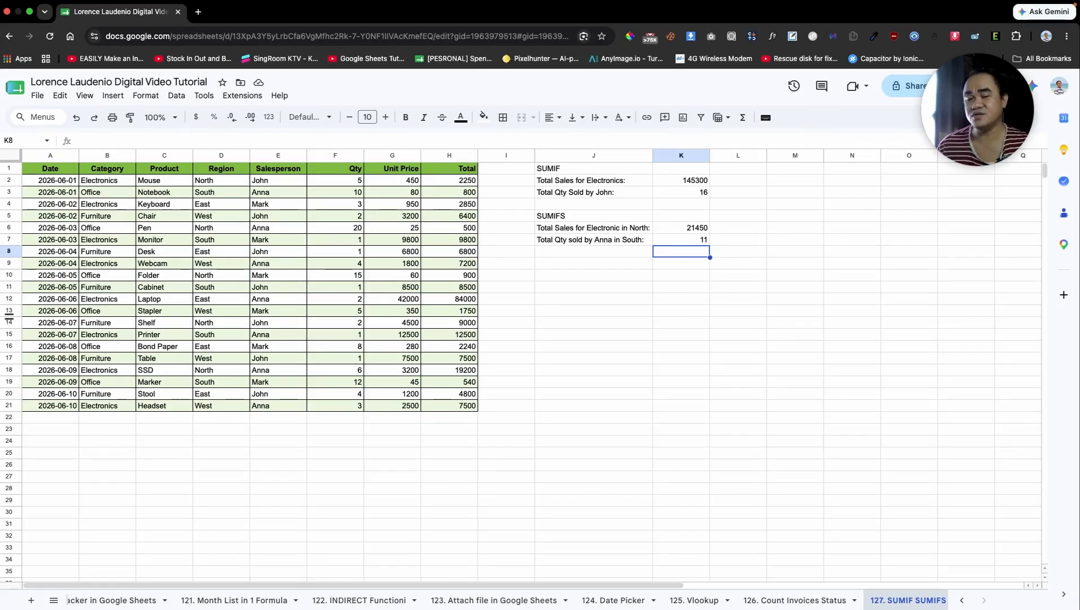
- Label J8 as "Total Sales for Furniture sold by" the salesperson named in E2, ending with a colon
left_click(594, 251)
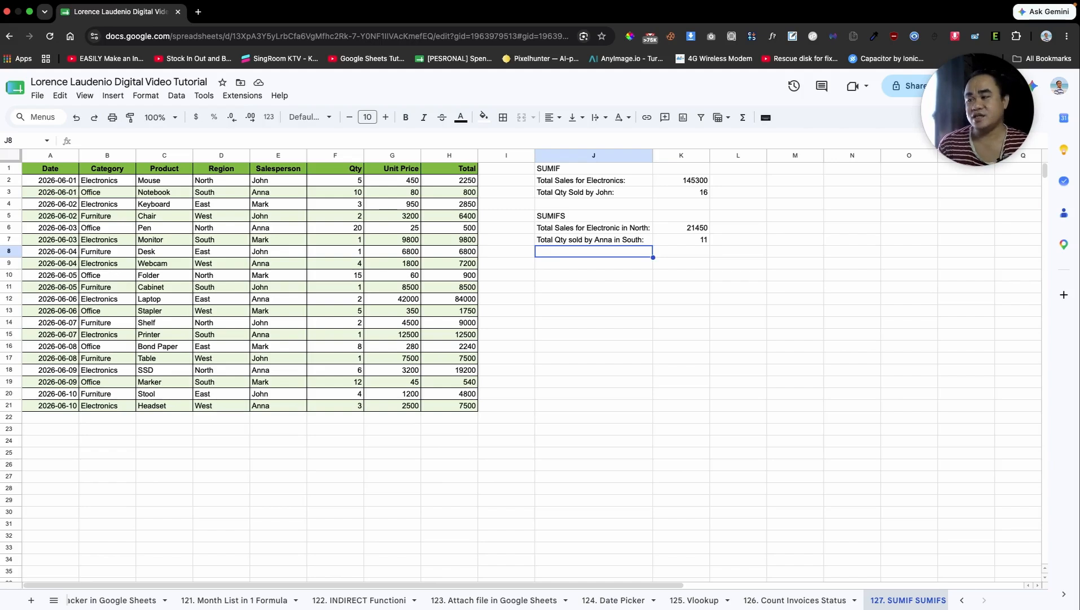
type("T")
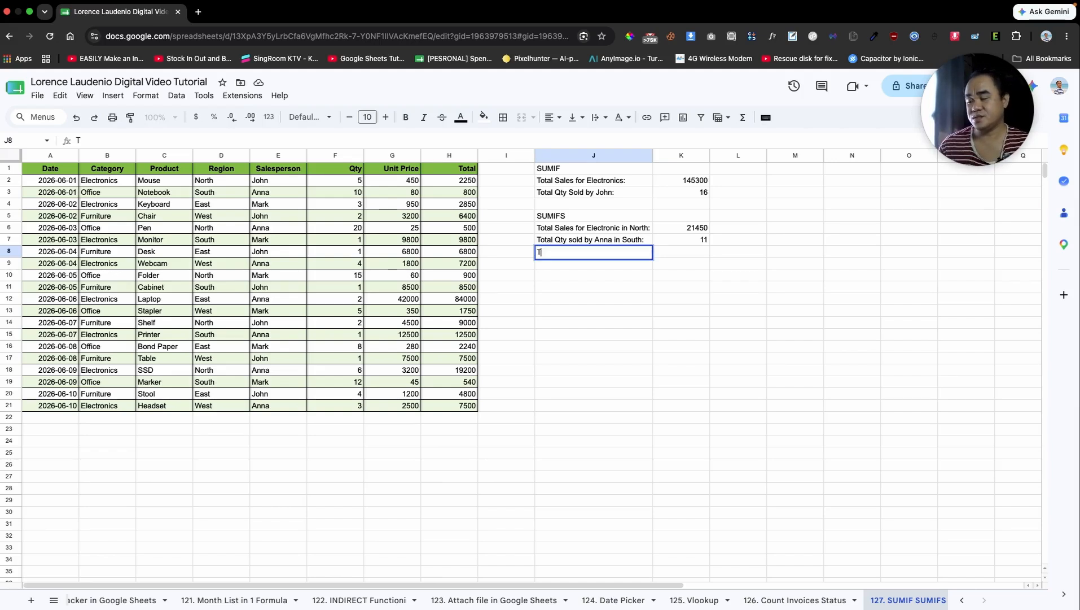
type("otal Sleas for")
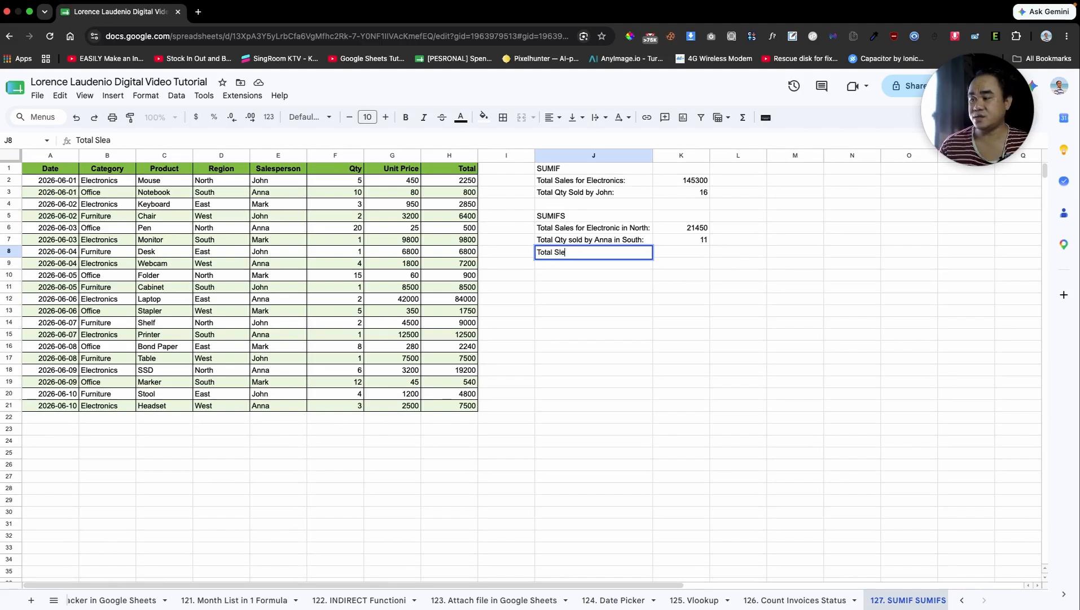
key("BackSpace")
key("BackSpace")
type("ales for Fu")
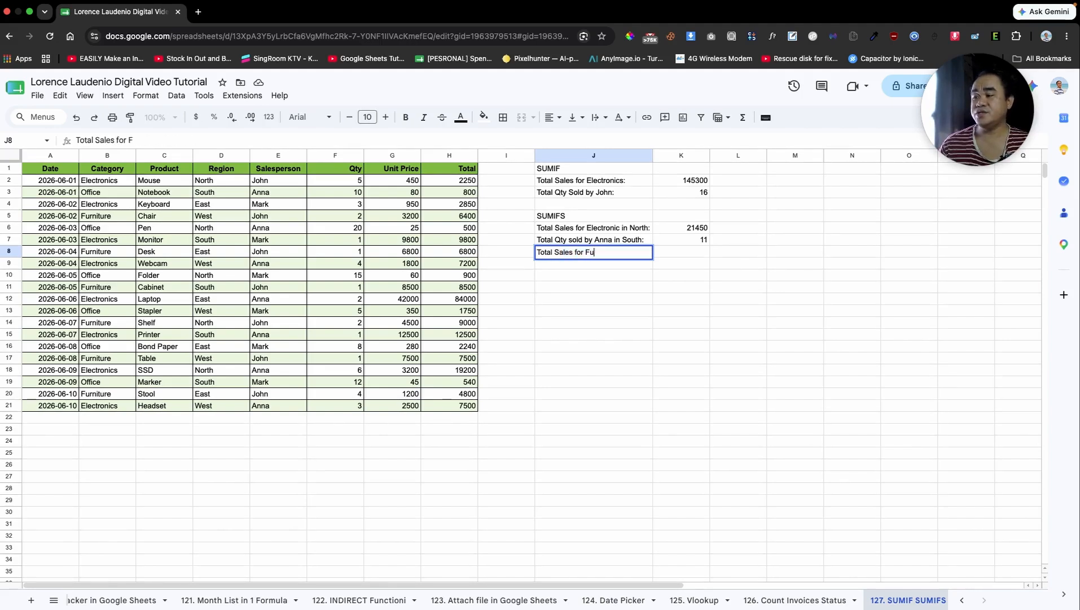
type("rnitu")
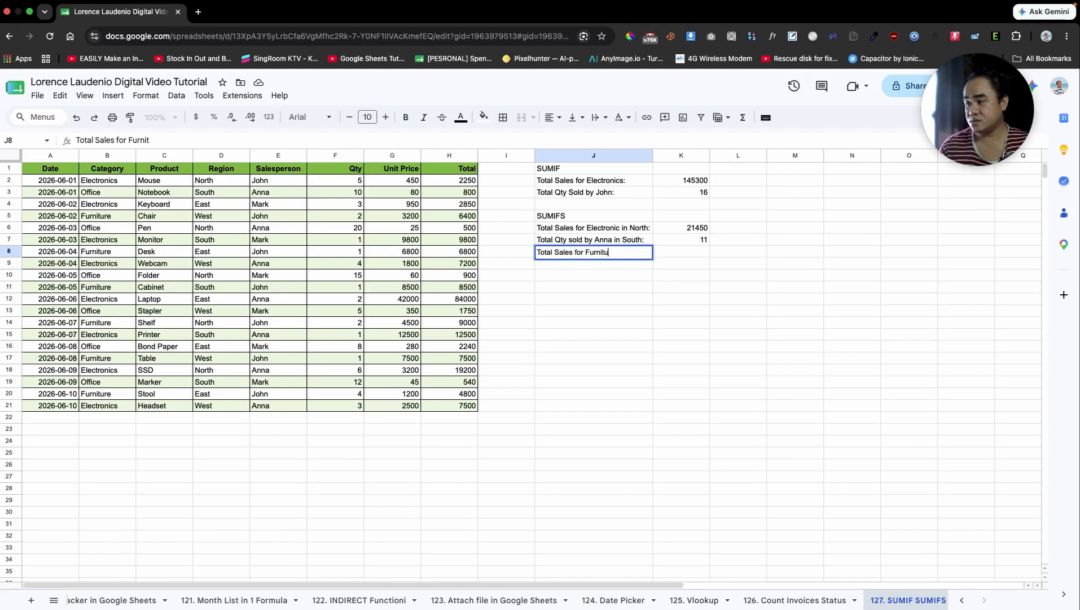
type("re b")
key("BackSpace")
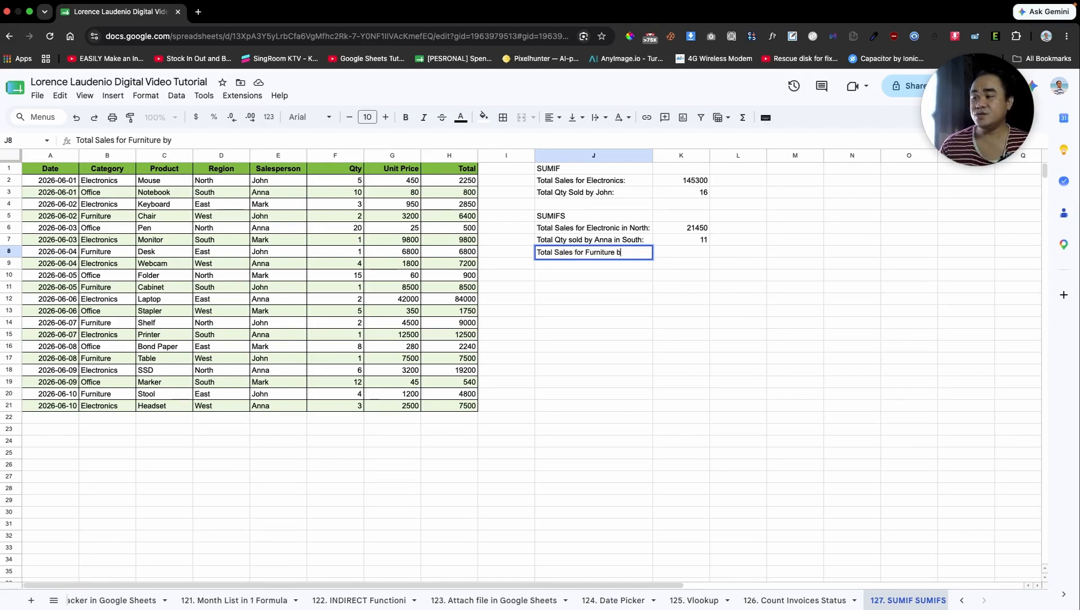
type("s")
type("old by John:")
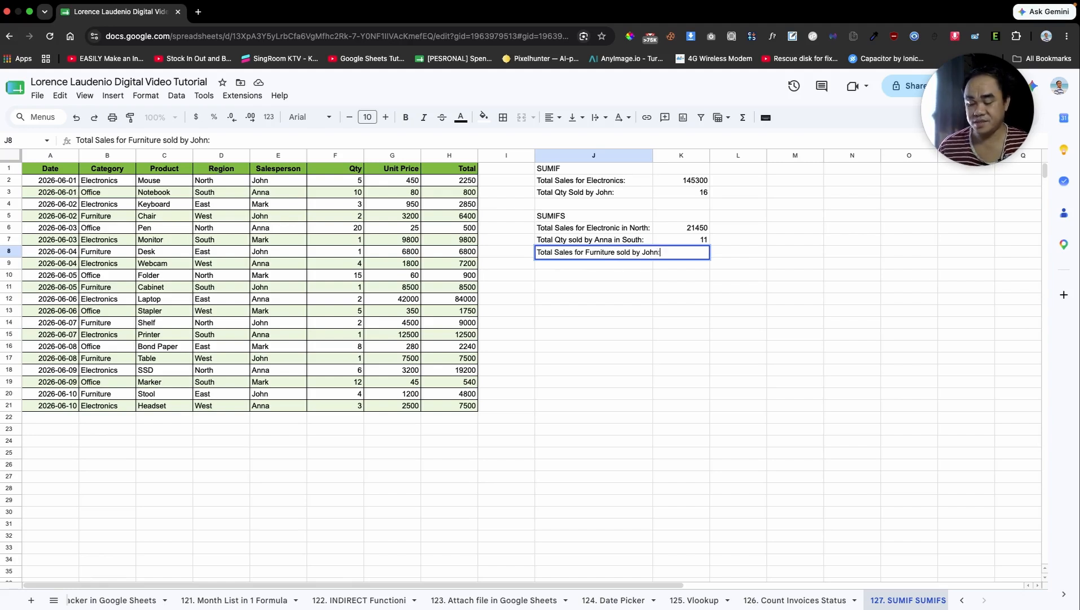
key("Tab")
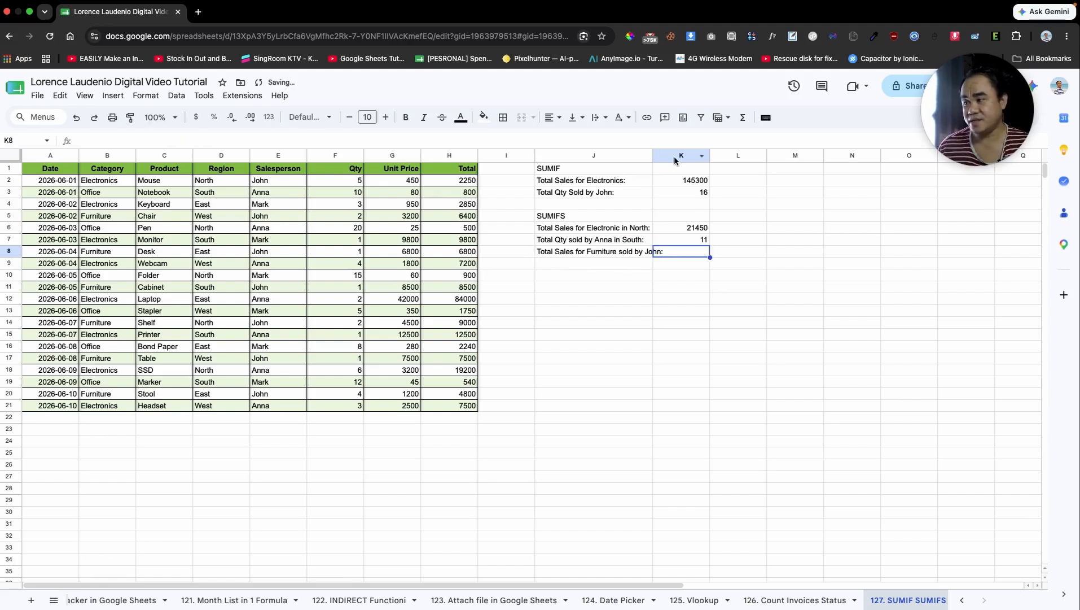
- Fit column J's width to its labels and start a SUMIFS formula in K8 with H2:H21 as the sum range
double_click(652, 156)
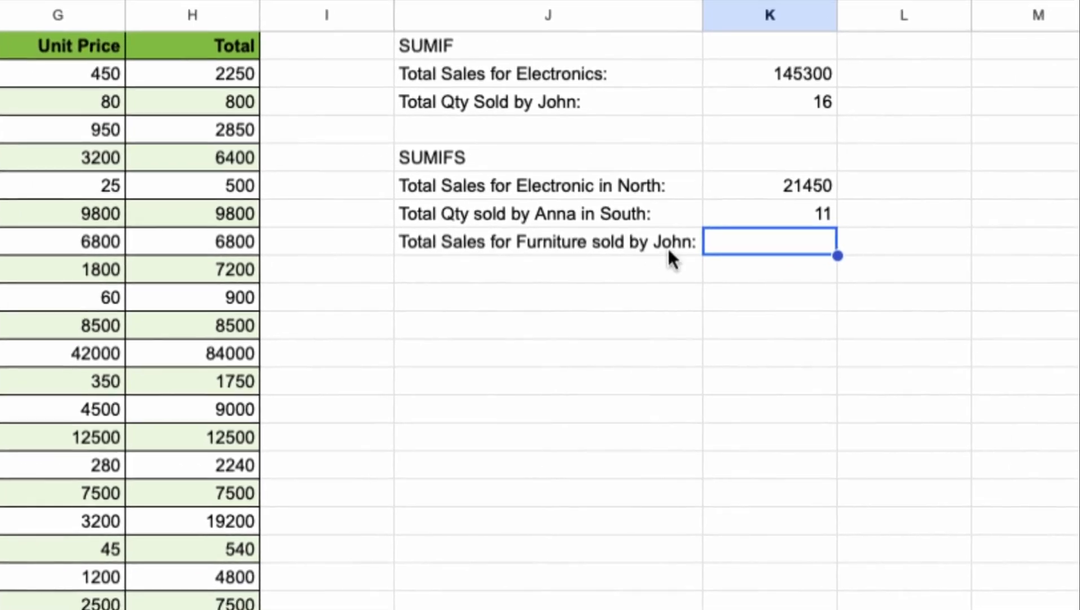
type("=sumifs")
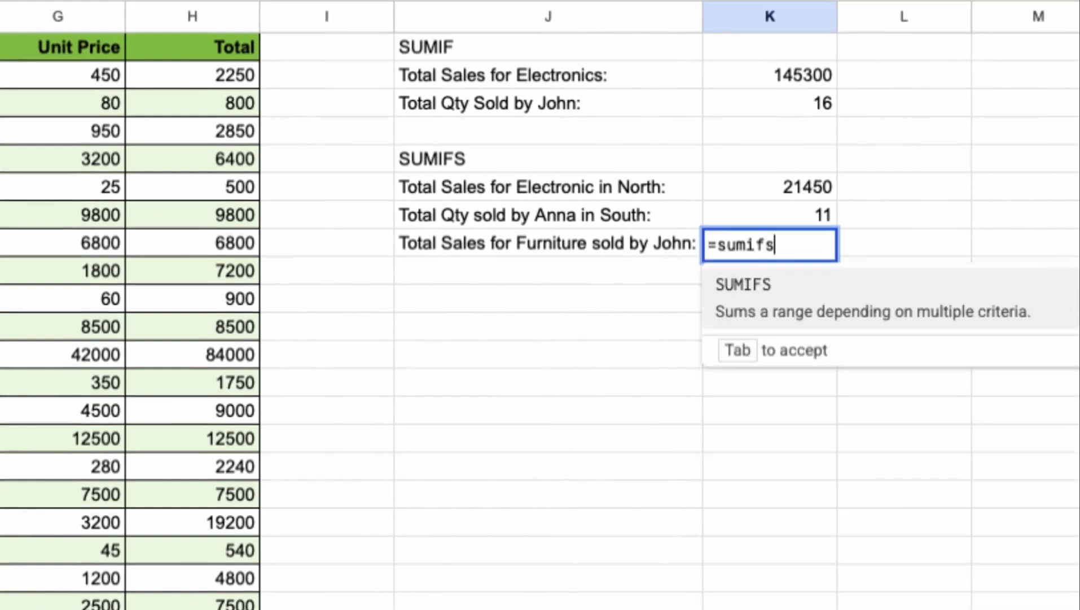
key("Tab")
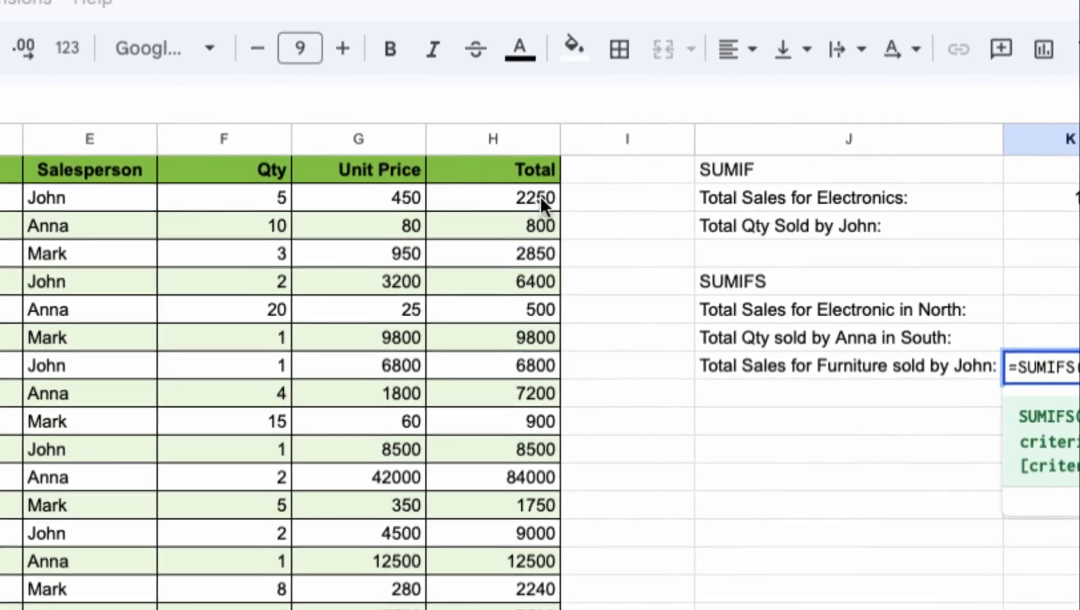
left_click_drag(540, 196, 534, 383)
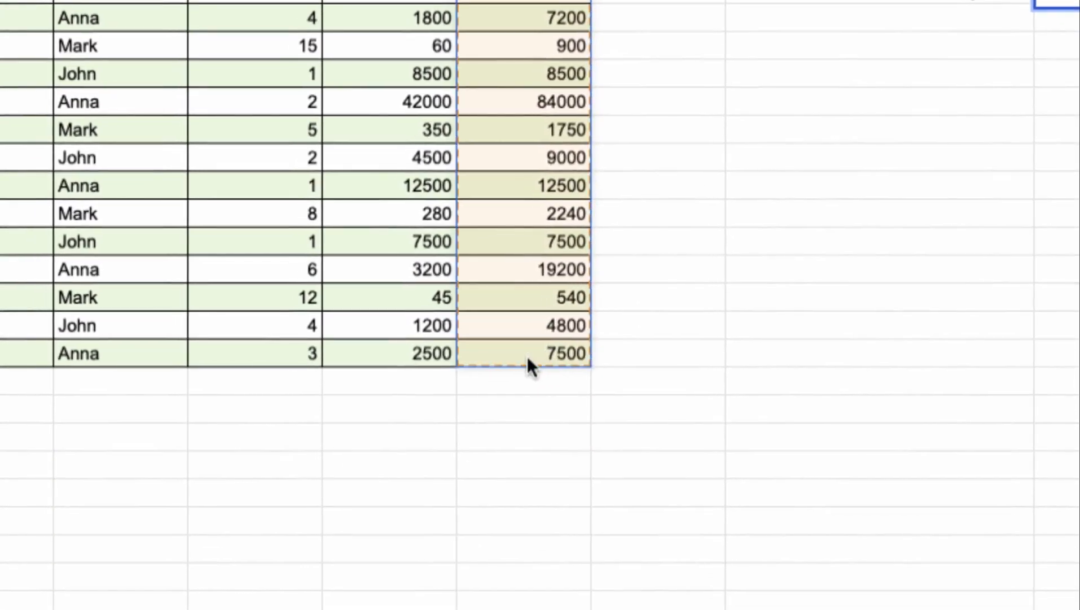
type(",")
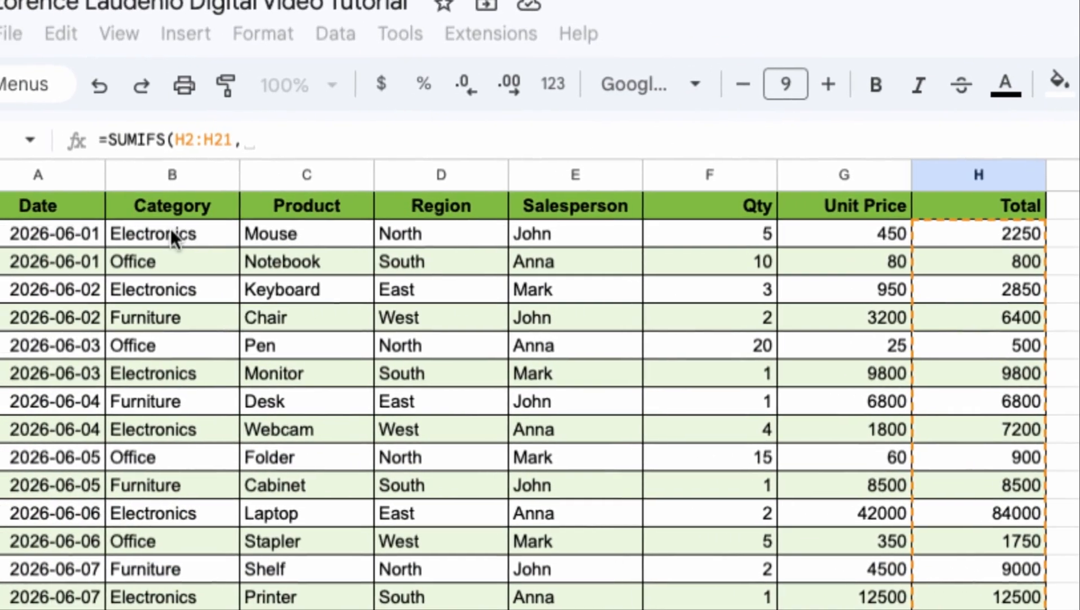
- Add B2:B21 as the K8 SUMIFS formula's first criteria range with the criterion "Furniture"
left_click_drag(171, 228, 177, 315)
left_click_drag(174, 253, 173, 389)
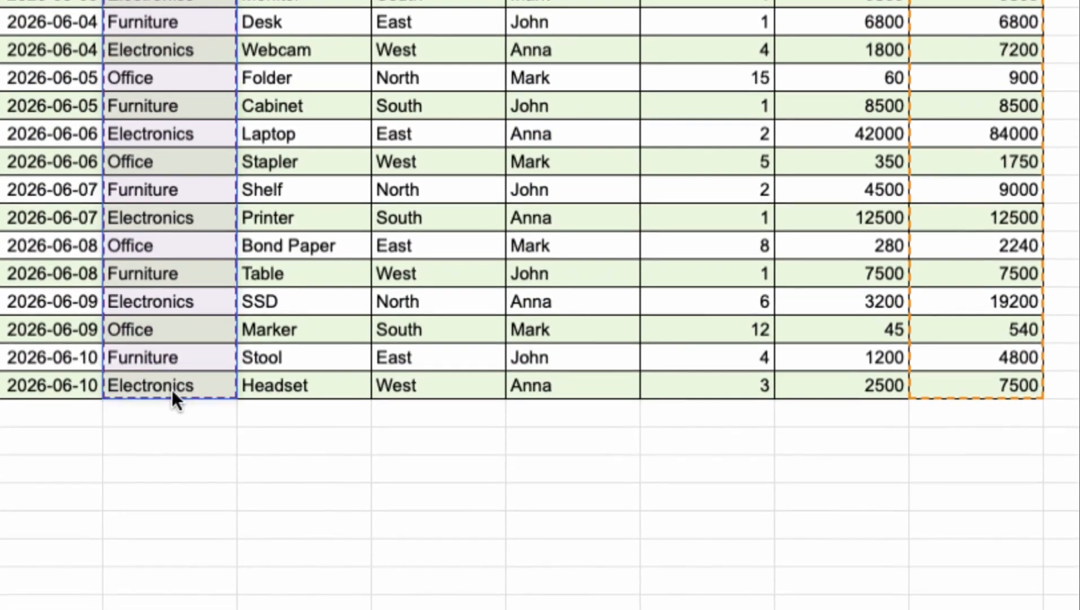
type(",")
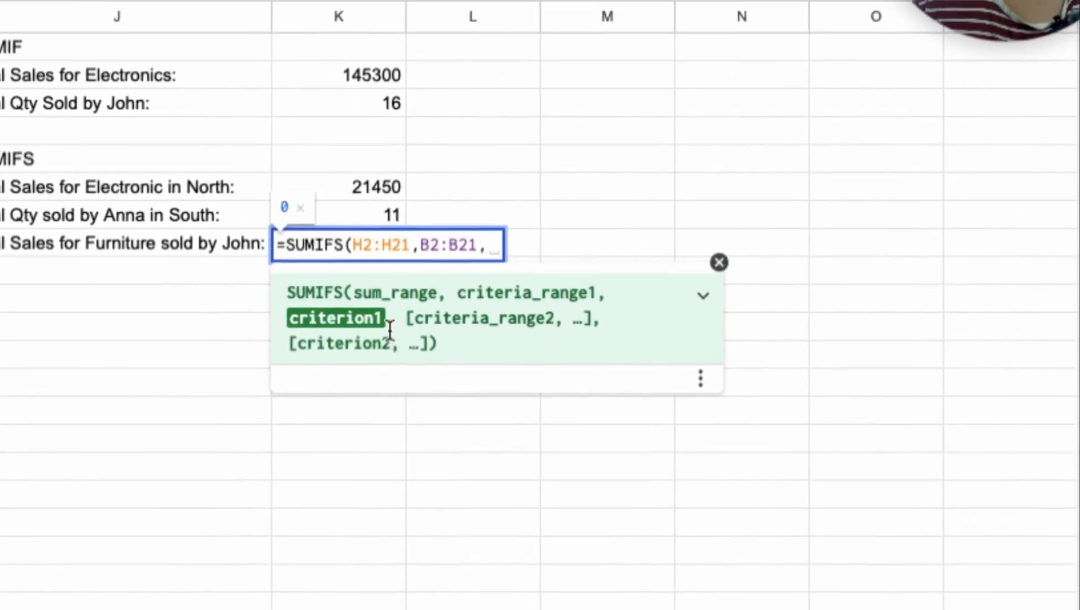
type("\"F")
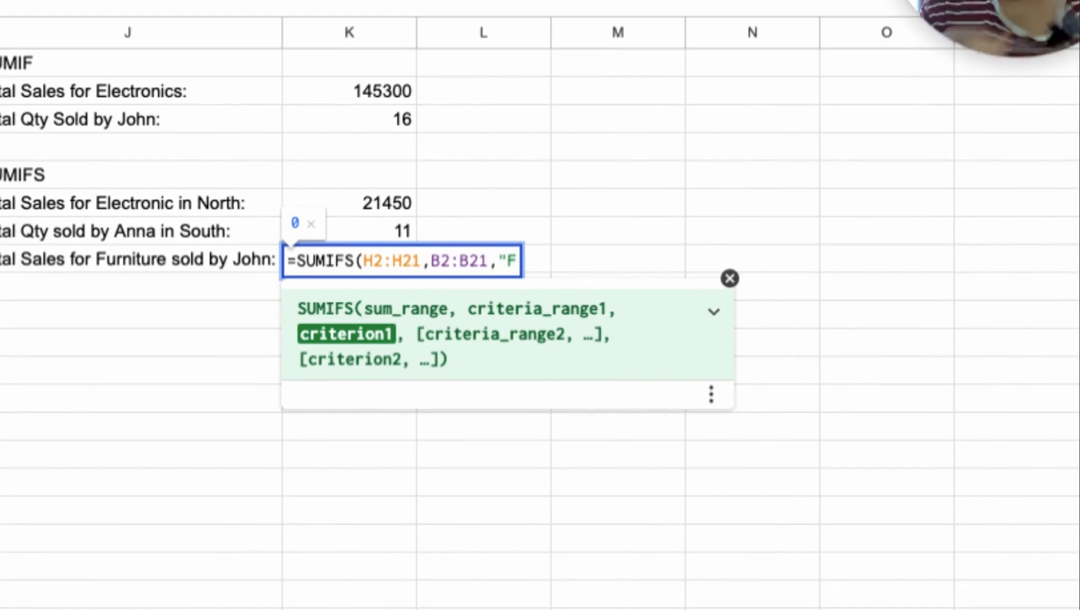
type("urnit")
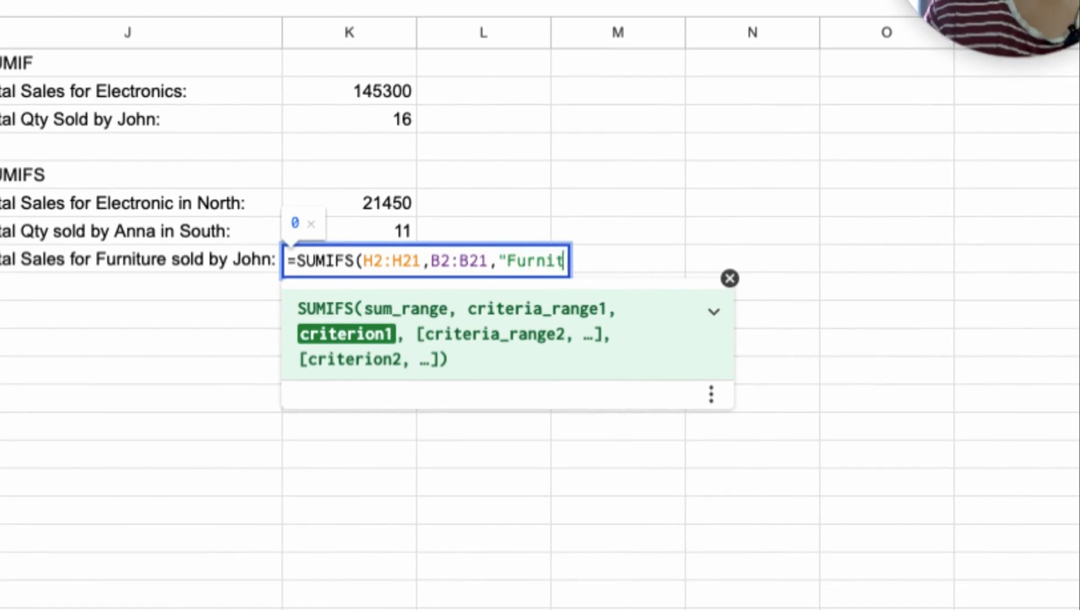
type("ure\",")
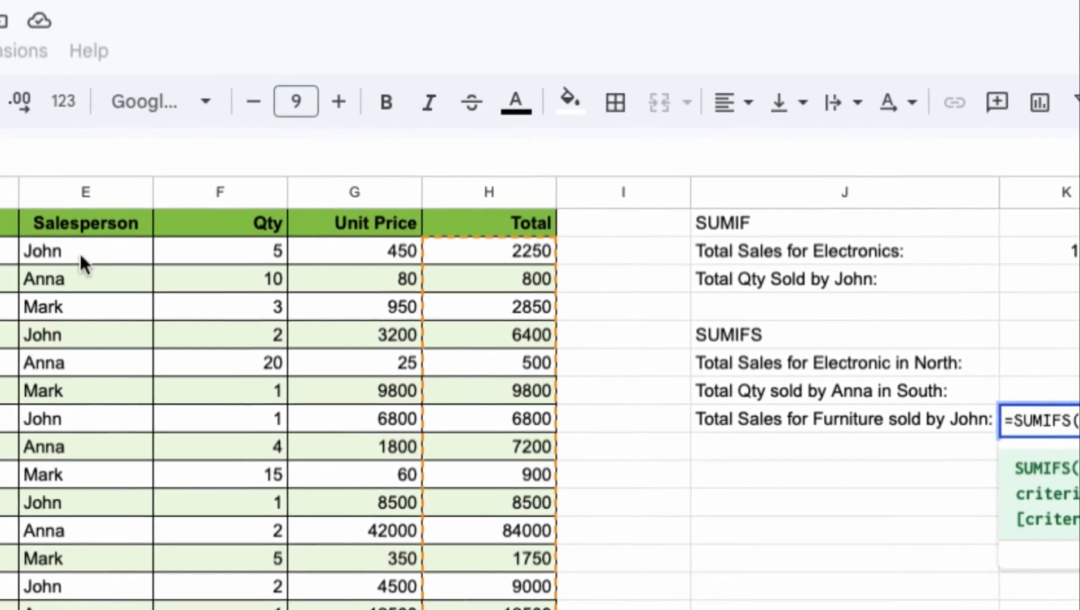
- Add E2:E21 as the second criteria range in K8, with the salesperson's name from E2 as the criterion, and commit the formula
left_click_drag(80, 253, 87, 407)
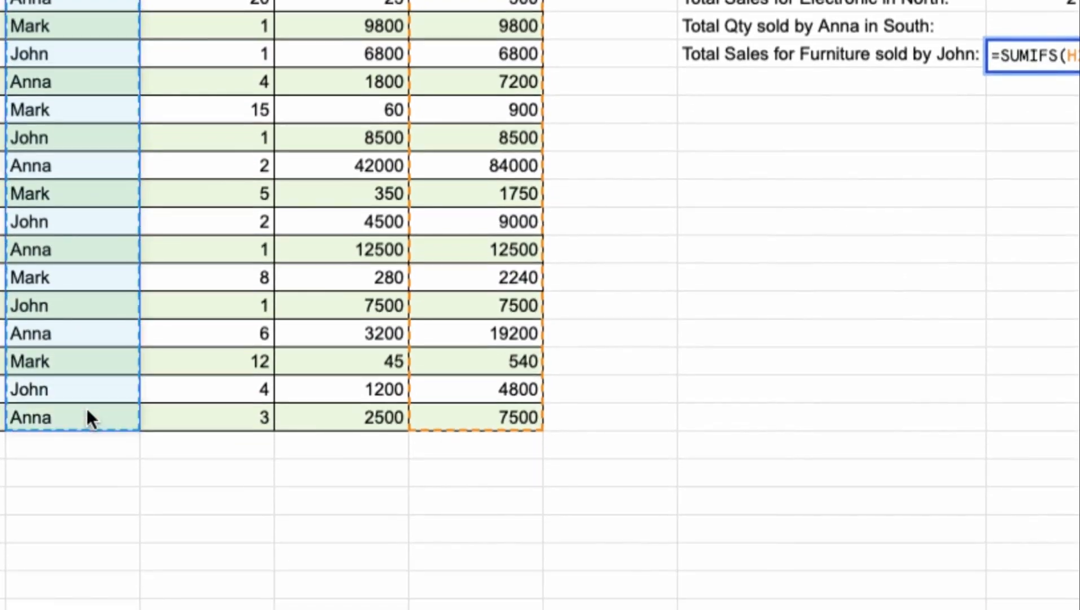
type(",")
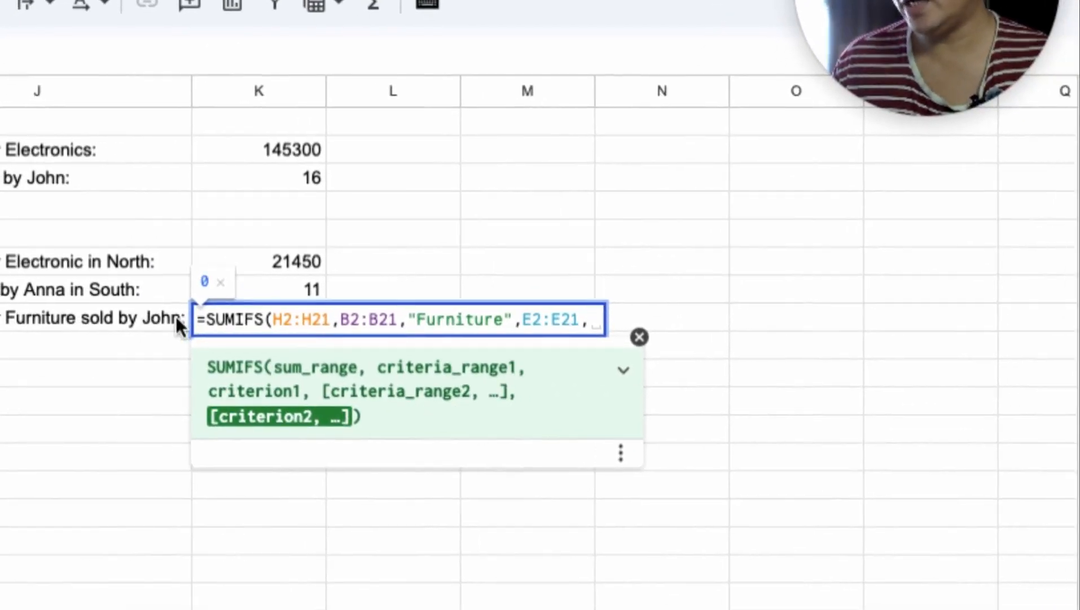
type("\"Jo")
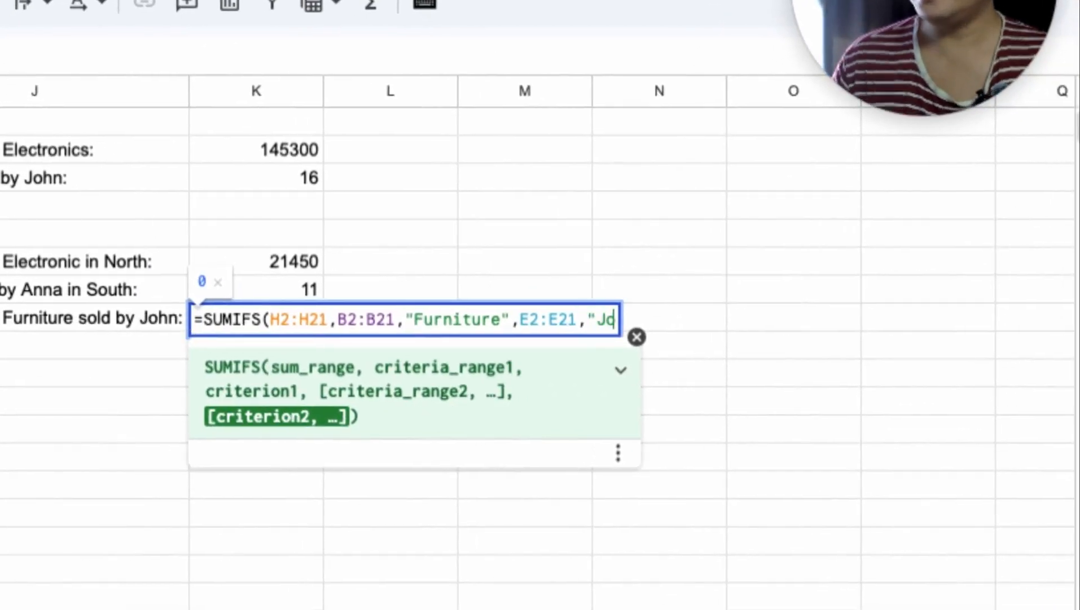
type("hn\"")
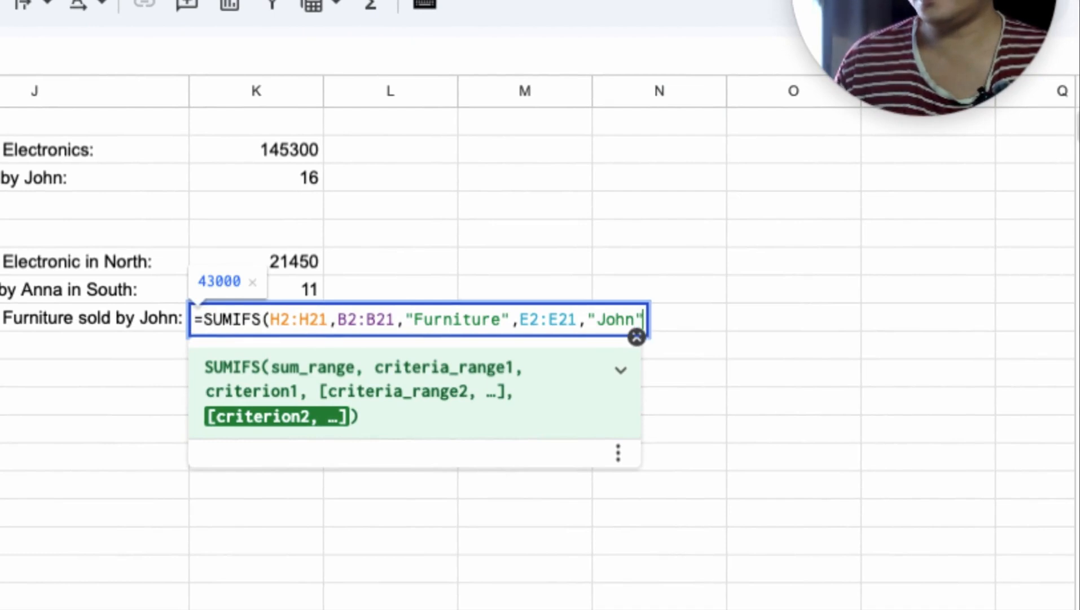
key("Return")
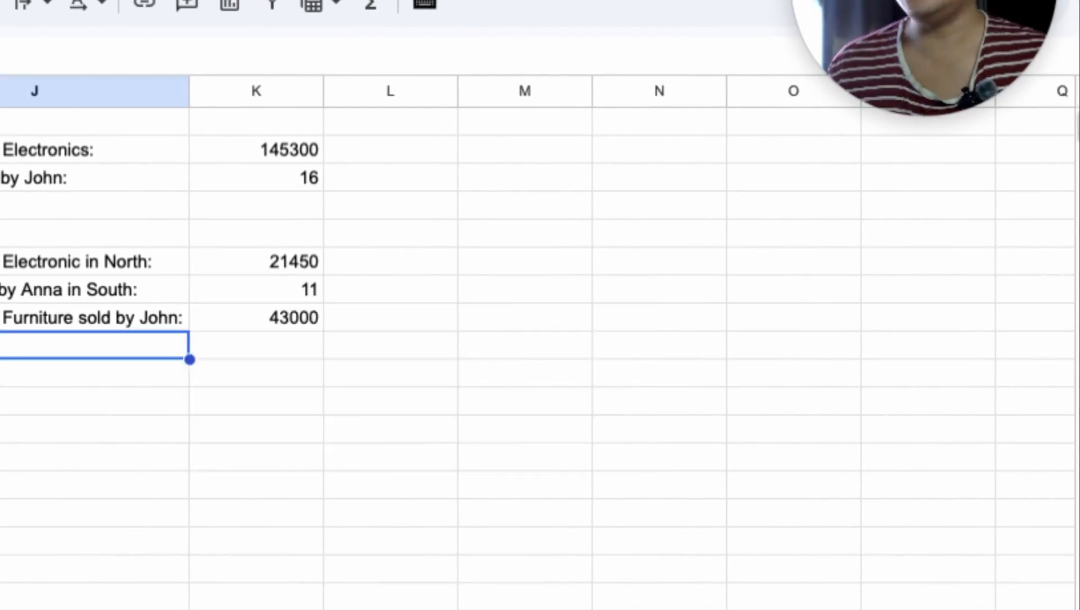